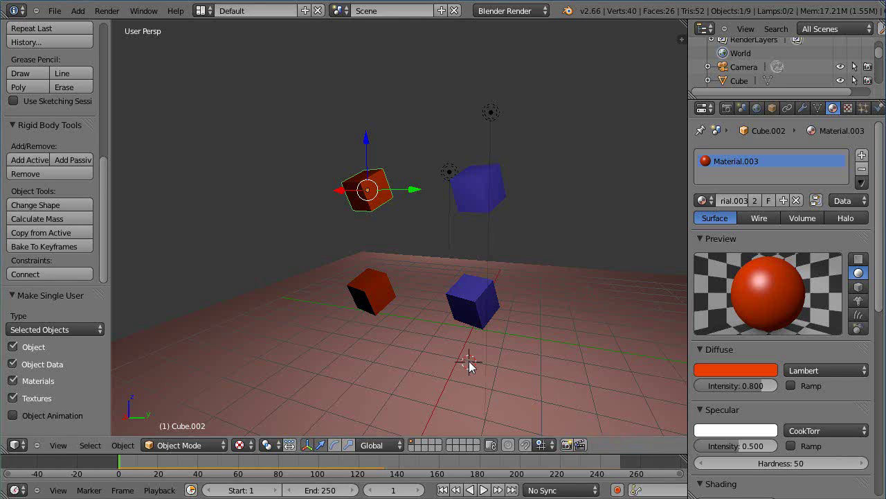
- Check the upper blue cube and the two overlapping floor planes, and briefly run the rigid body simulation
scroll(468, 361, up, 1)
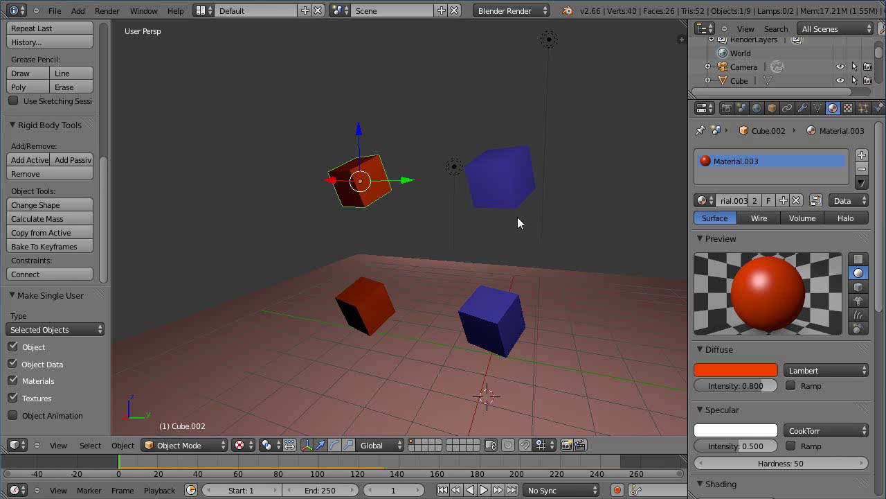
right_click(510, 183)
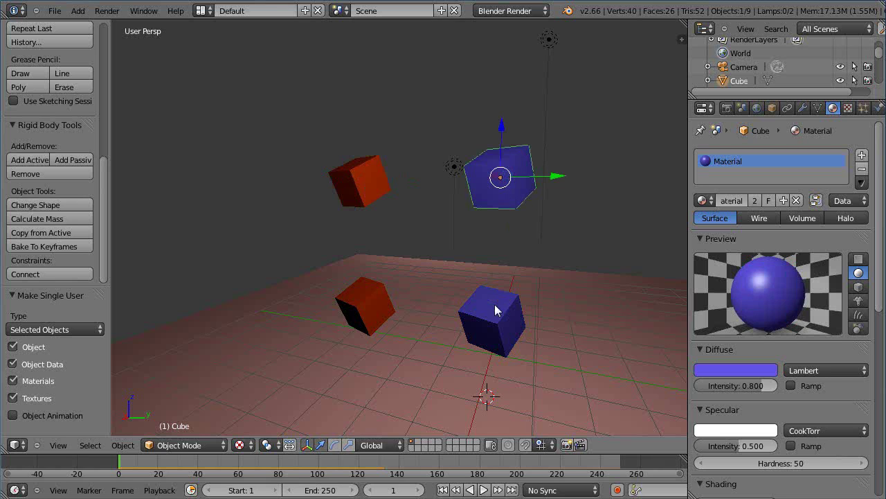
right_click(292, 332)
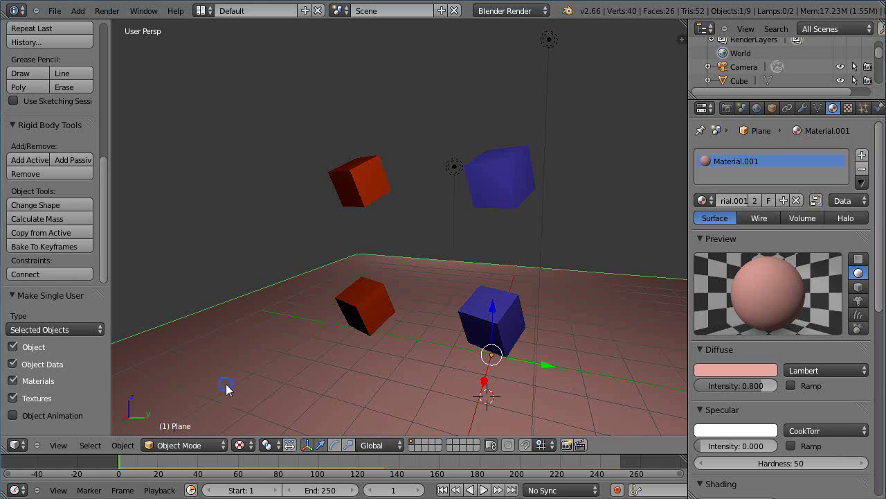
key(shift+r)
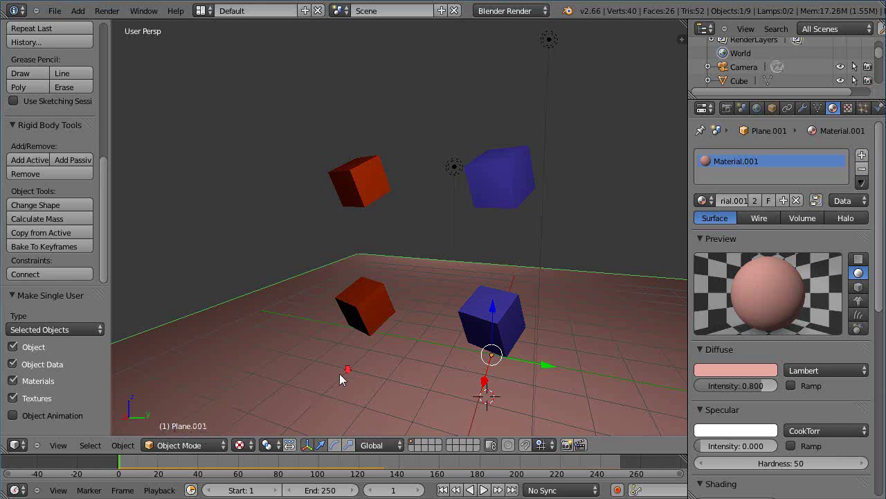
key(alt+a)
key(Escape)
scroll(306, 343, down, 1)
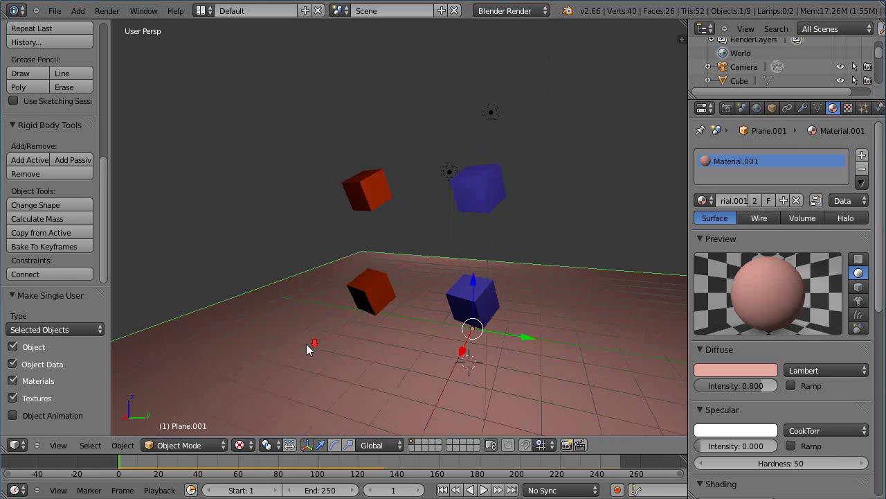
scroll(306, 343, up, 1)
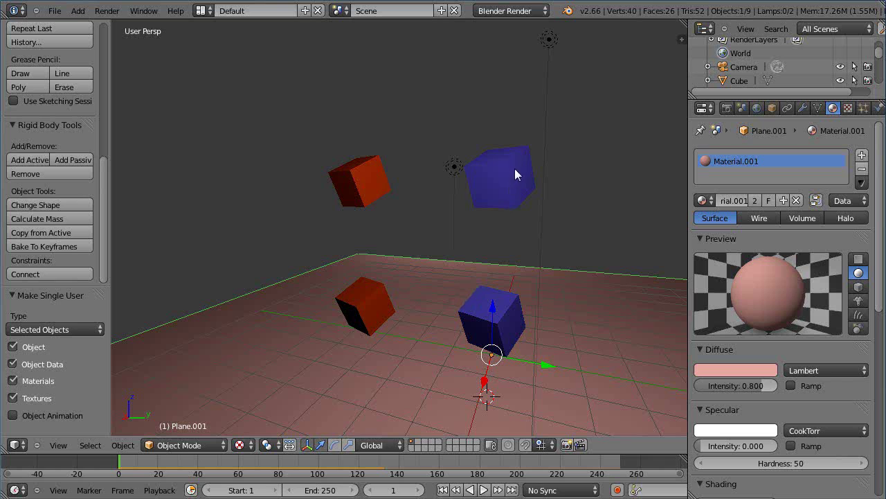
- Select both red cubes, both blue cubes and the floor plane one after another to review the simulated objects
right_click(351, 177)
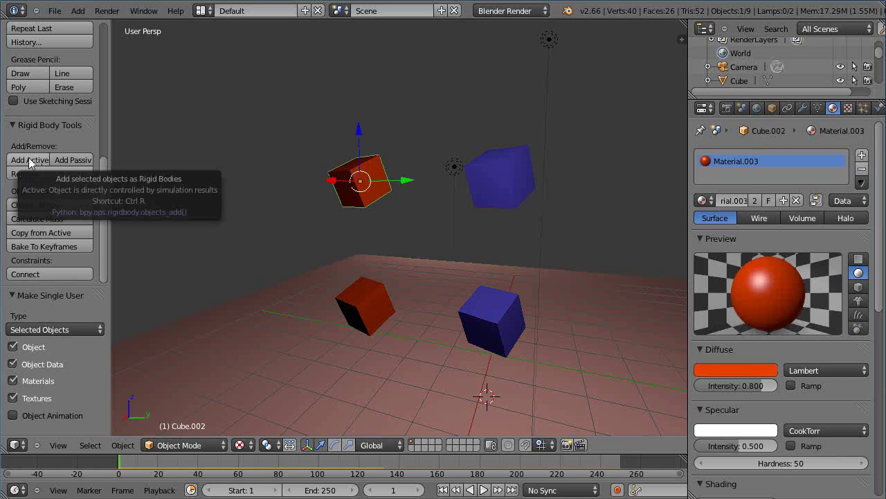
right_click(503, 186)
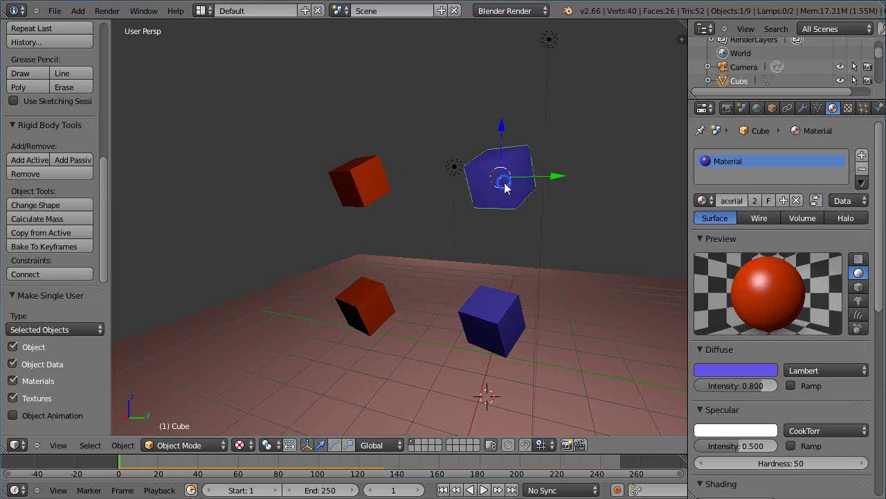
right_click(490, 318)
right_click(363, 303)
right_click(265, 344)
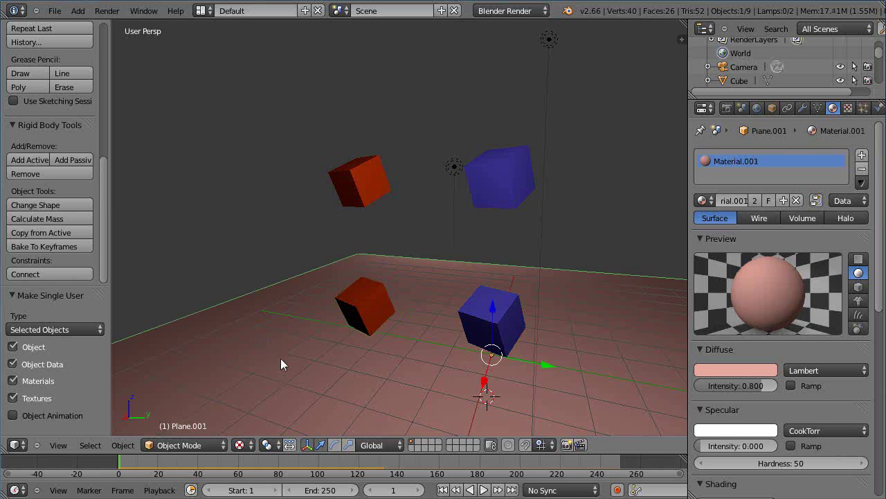
- Select the upper red cube, play the rigid body simulation to see how the cubes fall, and return to the first frame
right_click(372, 168)
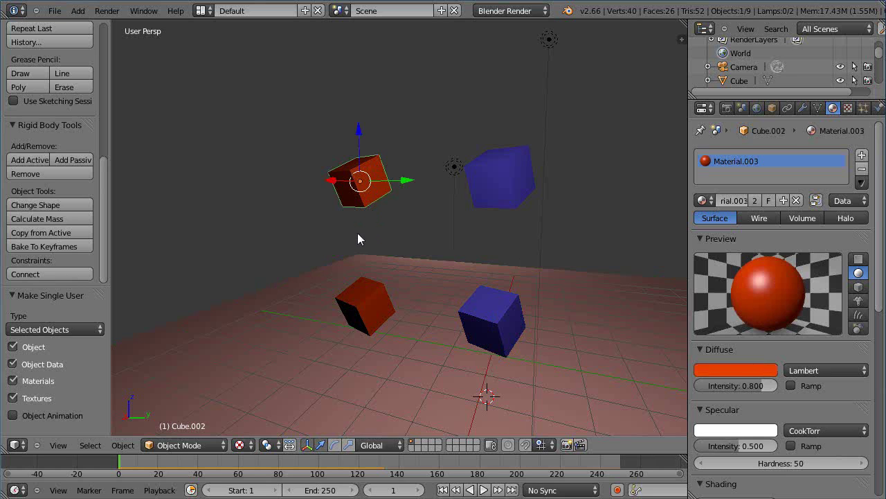
key(alt+a)
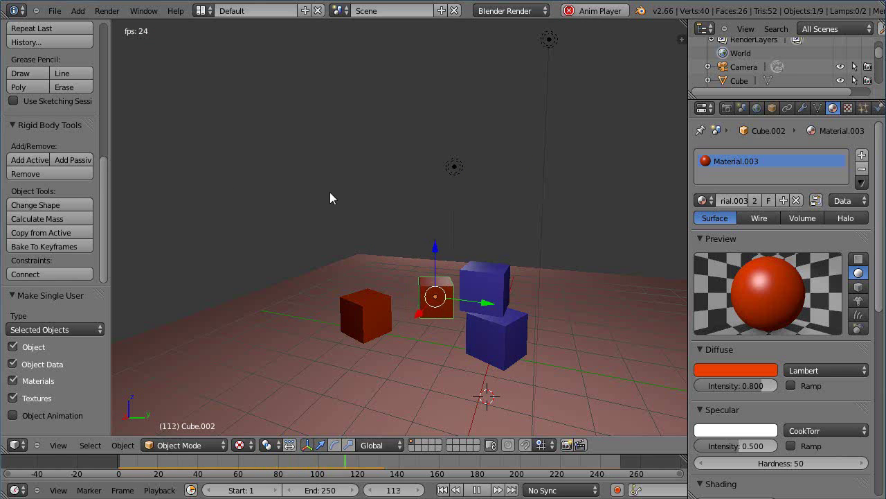
key(Escape)
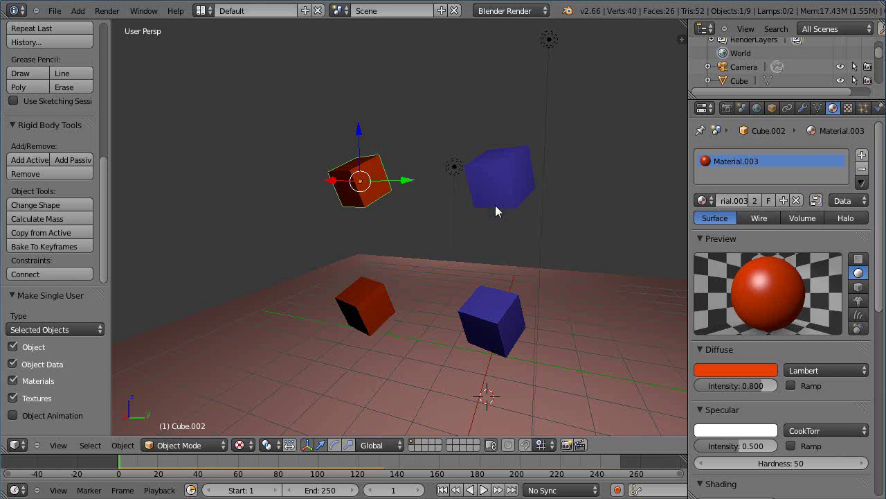
- Move the upper blue cube about 2.638 units along the Y axis, away from the upper red cube
scroll(495, 206, down, 3)
scroll(495, 206, up, 3)
middle_drag(501, 209, 516, 192)
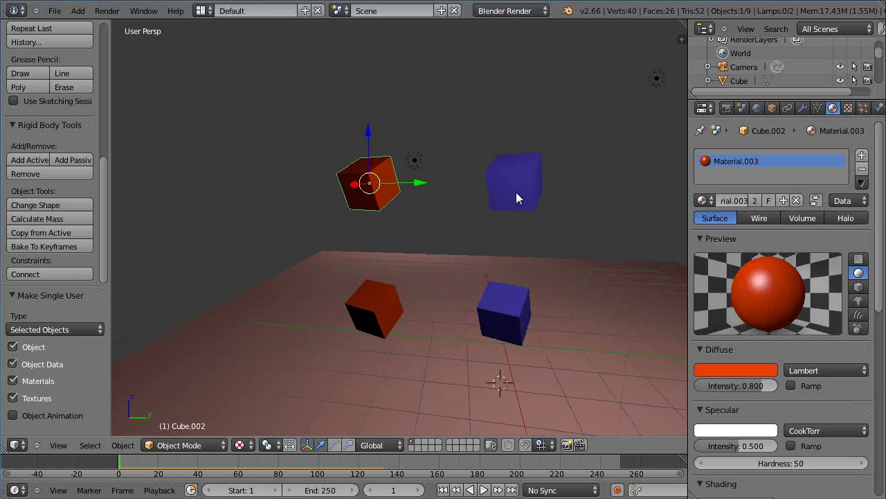
right_click(517, 193)
key(g)
key(y)
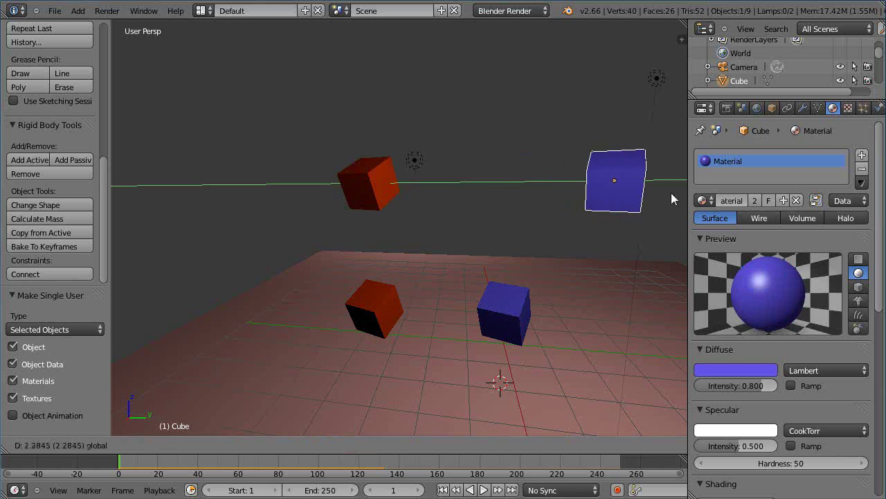
click(672, 199)
- Move the upper red cube about 3.508 units along the Y axis so it hangs above the lower blue cube
right_click(385, 173)
key(g)
key(y)
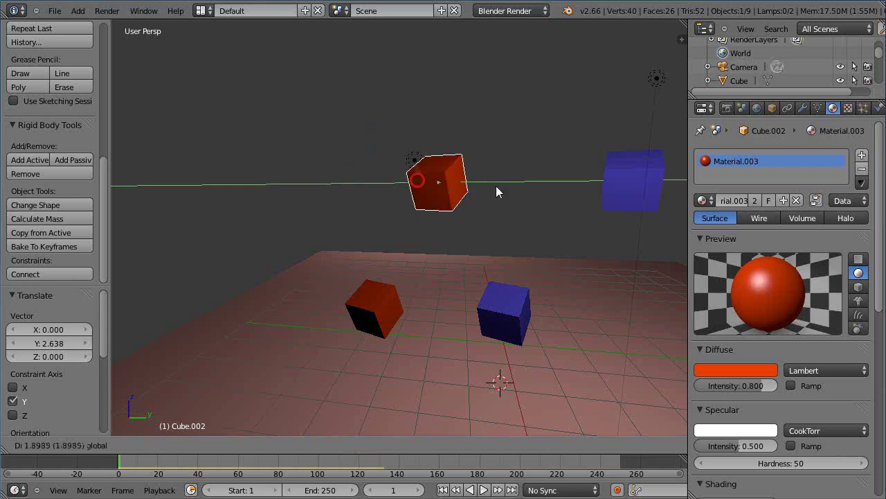
click(546, 199)
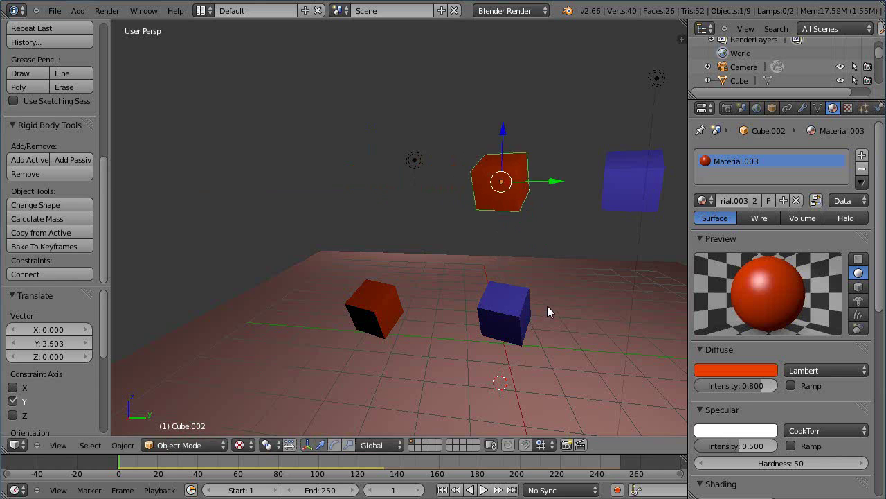
- Play the simulation, restart it from the beginning to watch the red cube meet the lower blue one, and stop playback
key(alt+a)
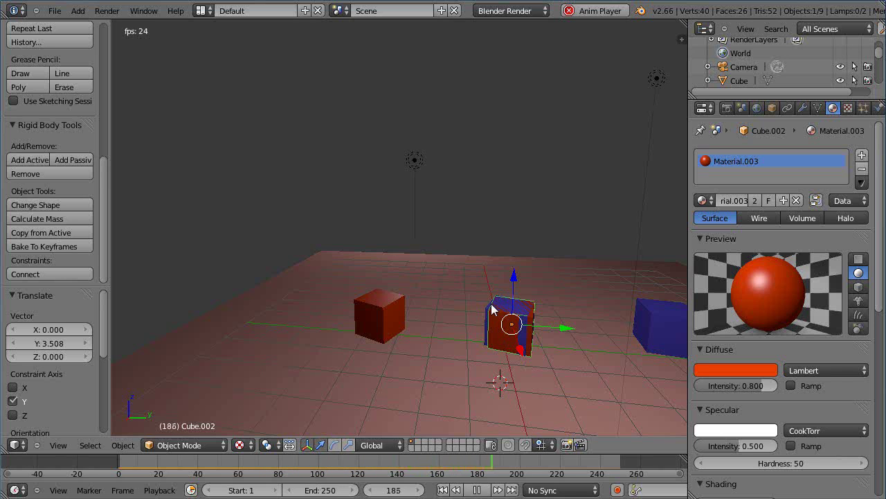
key(shift+Left)
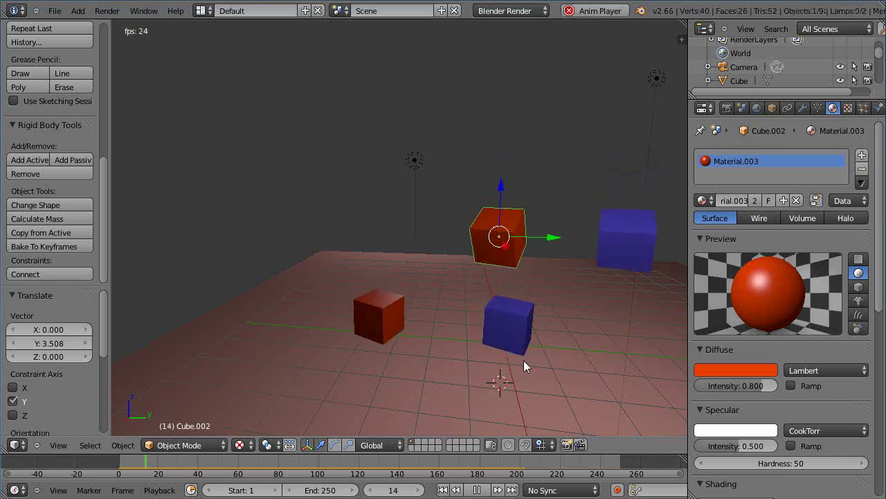
key(Escape)
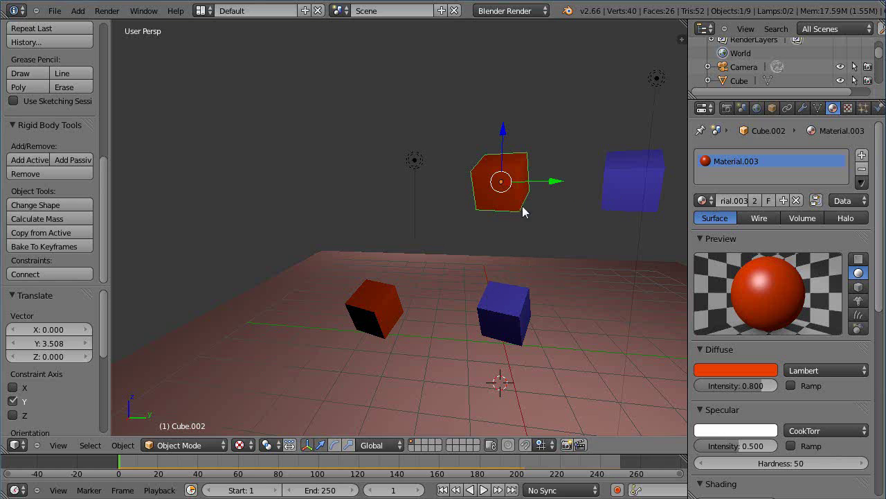
- Open the physics settings of the upper red cube and examine its rigid body collision groups
click(880, 108)
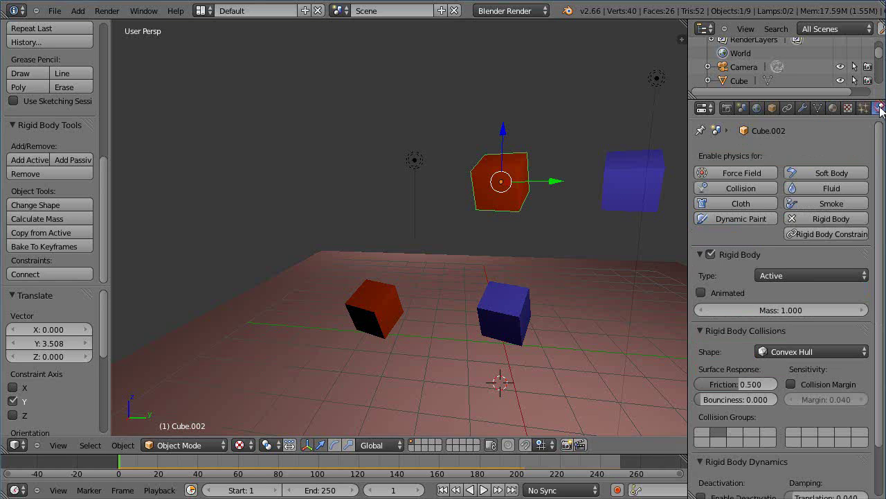
scroll(765, 256, down, 2)
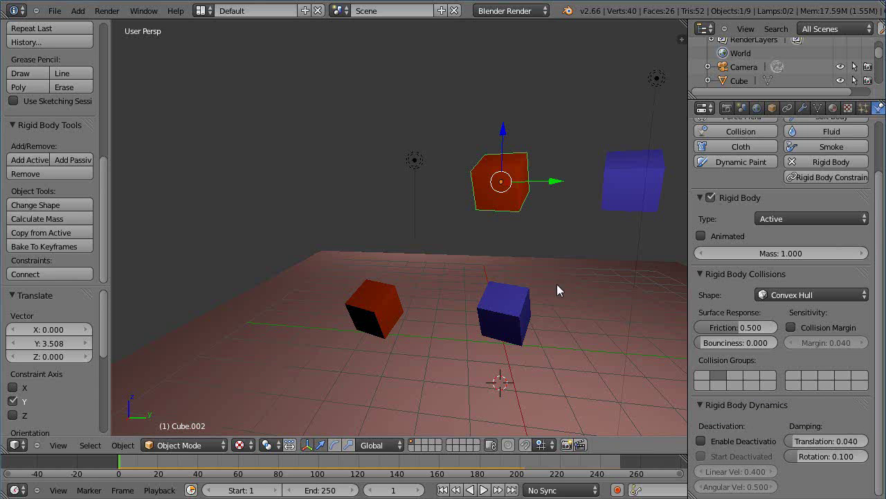
middle_drag(493, 280, 416, 270)
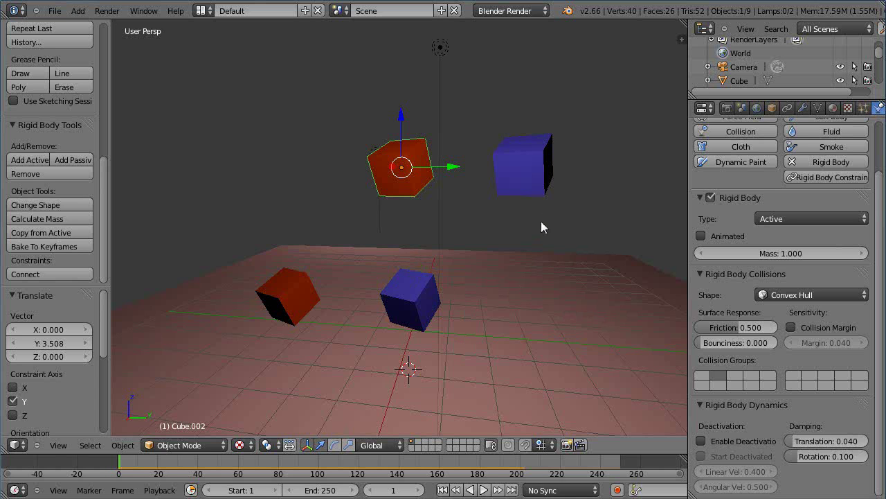
middle_drag(530, 245, 578, 244)
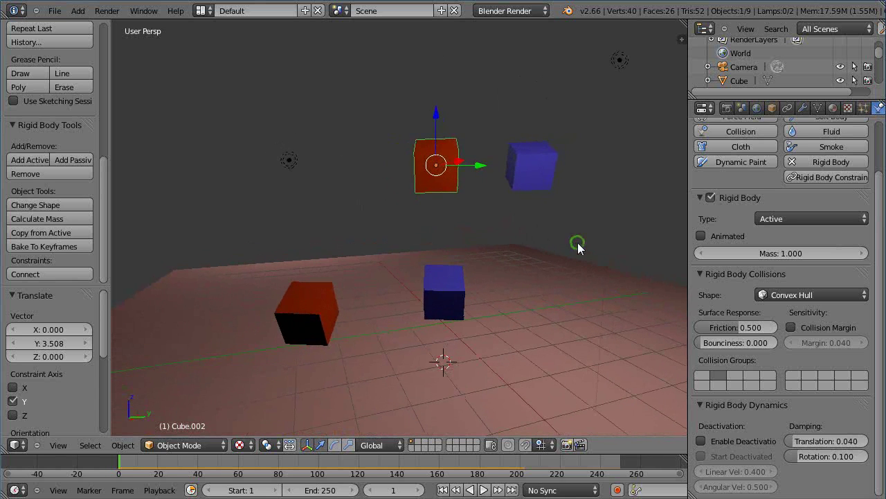
click(716, 376)
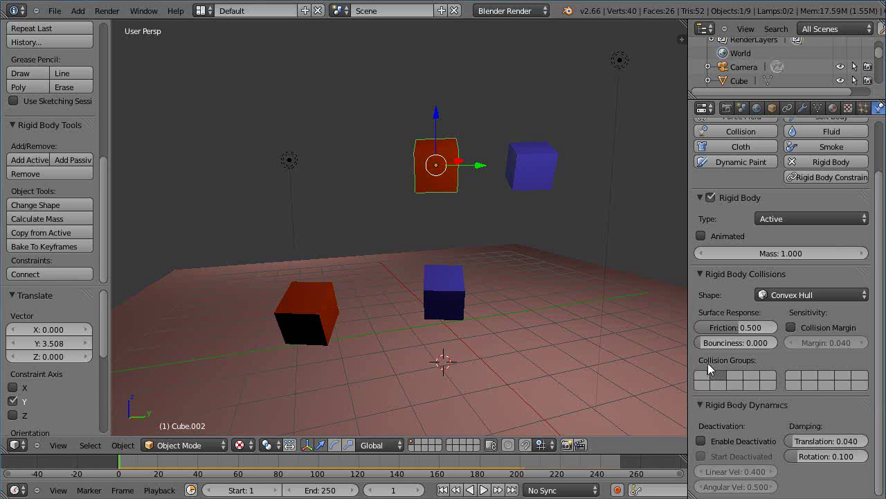
- Compare the collision groups assigned to the red cubes, the blue cubes and the two floor planes
right_click(321, 295)
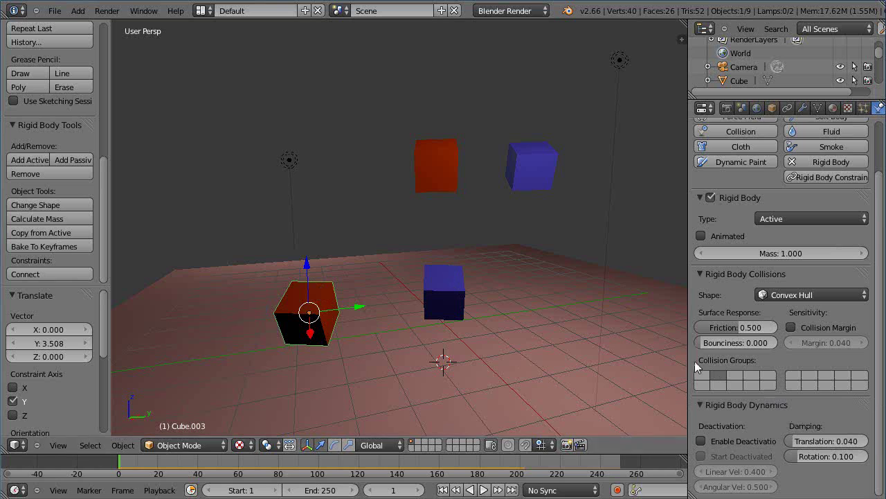
right_click(449, 280)
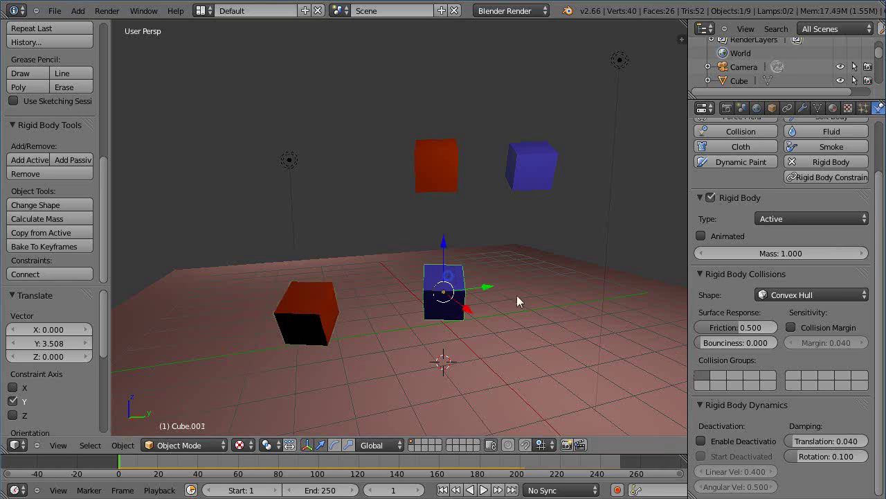
right_click(531, 177)
right_click(313, 312)
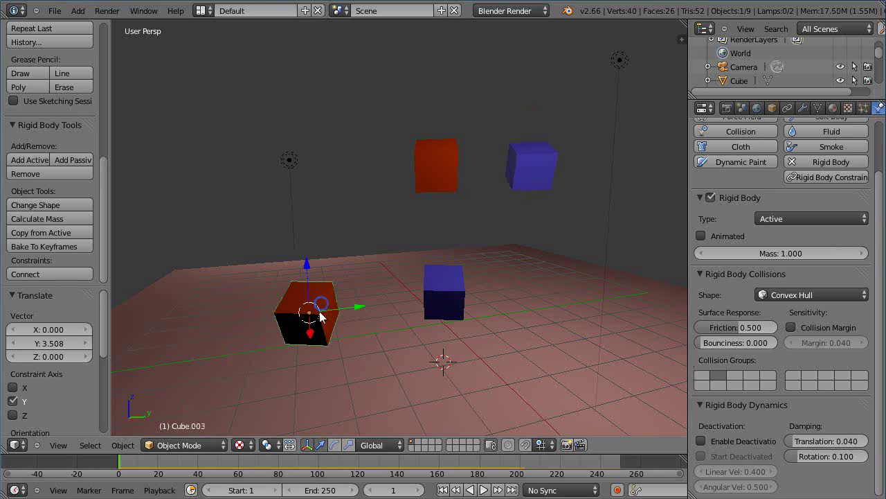
right_click(437, 169)
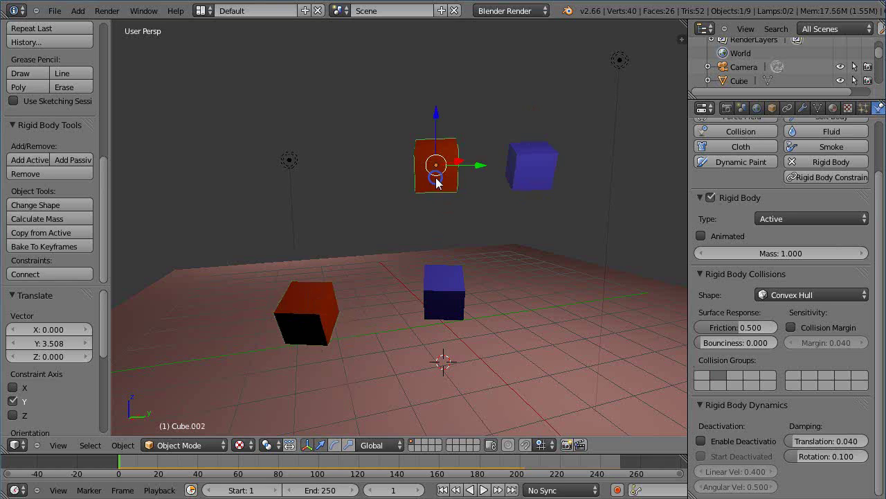
right_click(344, 372)
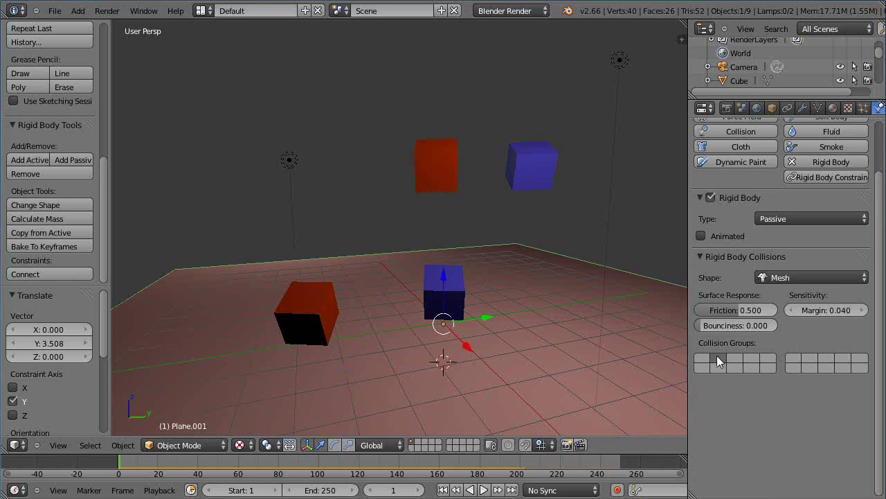
right_click(534, 384)
scroll(550, 322, down, 3)
scroll(550, 322, up, 4)
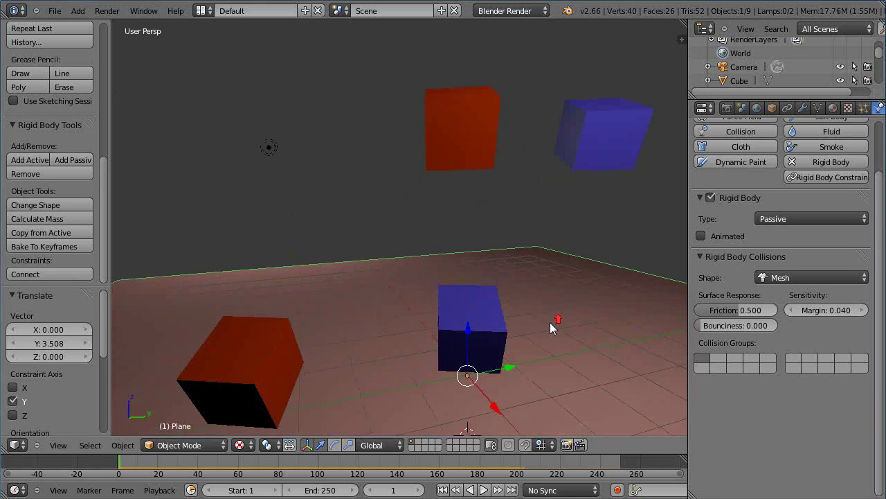
scroll(550, 322, down, 2)
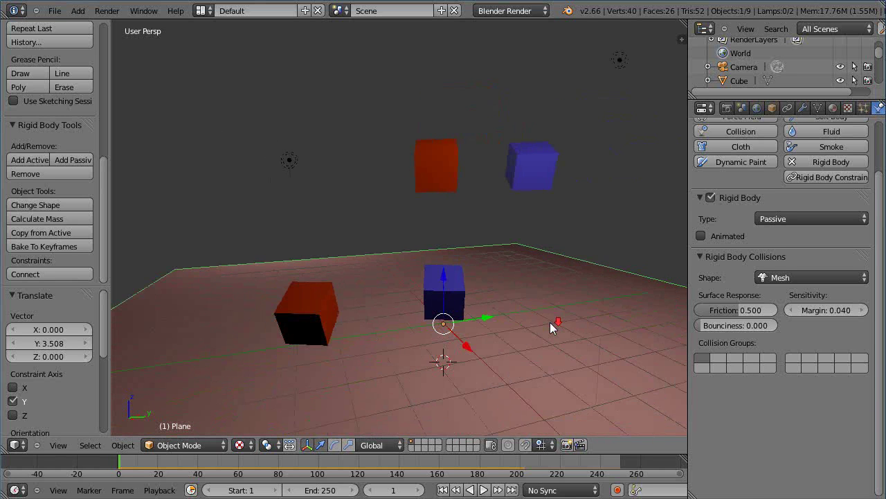
- Move the upper red cube about -4.713 units along Y, and shift it back about 2.416 units between the lower cubes
right_click(454, 176)
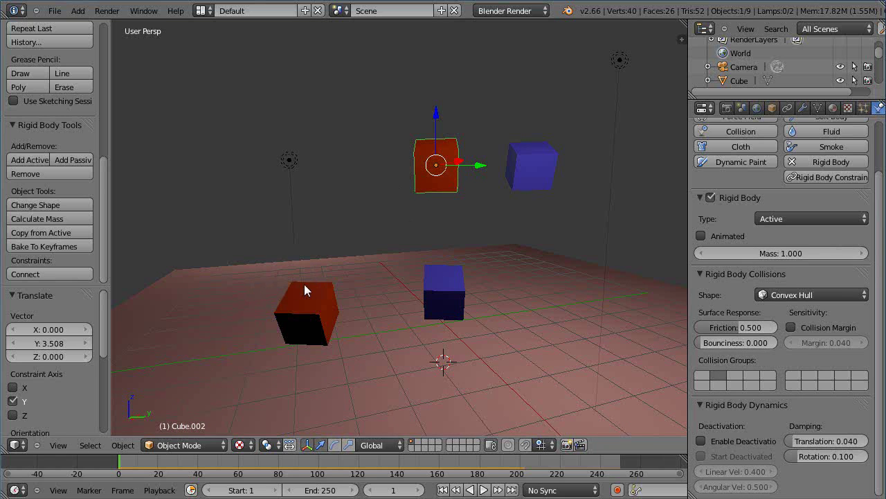
drag(481, 166, 290, 189)
middle_drag(376, 280, 350, 277)
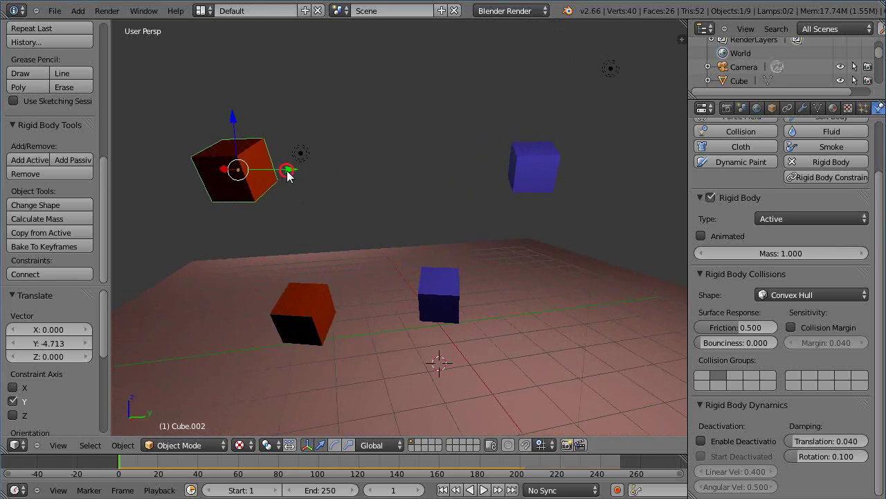
drag(287, 175, 392, 178)
- Play the simulation with the repositioned red cube and watch the fallen cubes from another angle
key(alt+a)
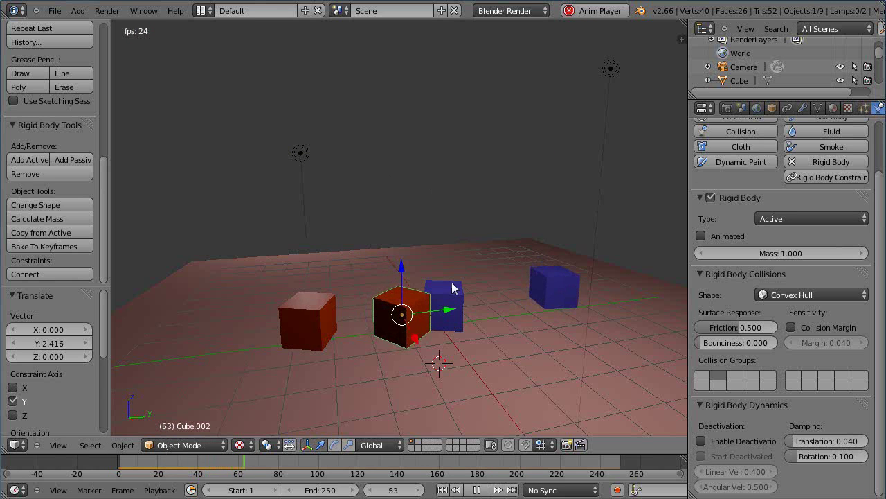
middle_drag(453, 288, 501, 298)
scroll(501, 297, down, 4)
scroll(513, 293, up, 4)
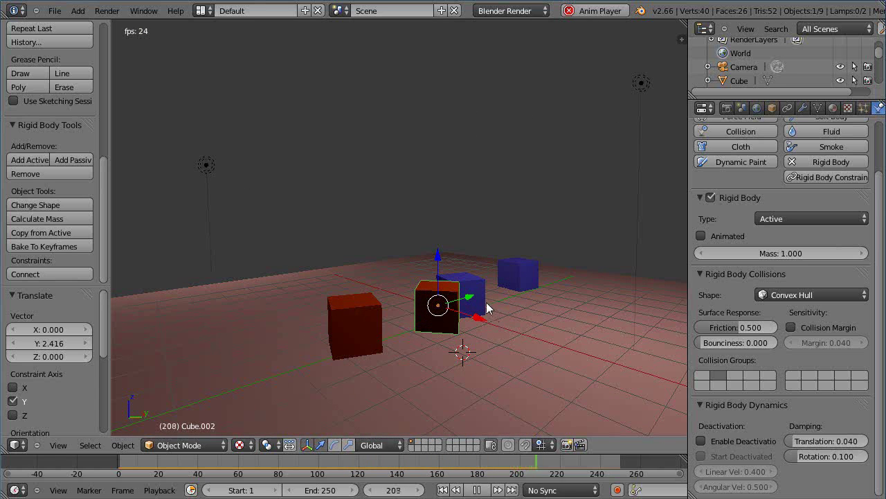
- Stop playback, place the 3D cursor on the far side of the floor away from the cubes, and add a wind force field there
key(Escape)
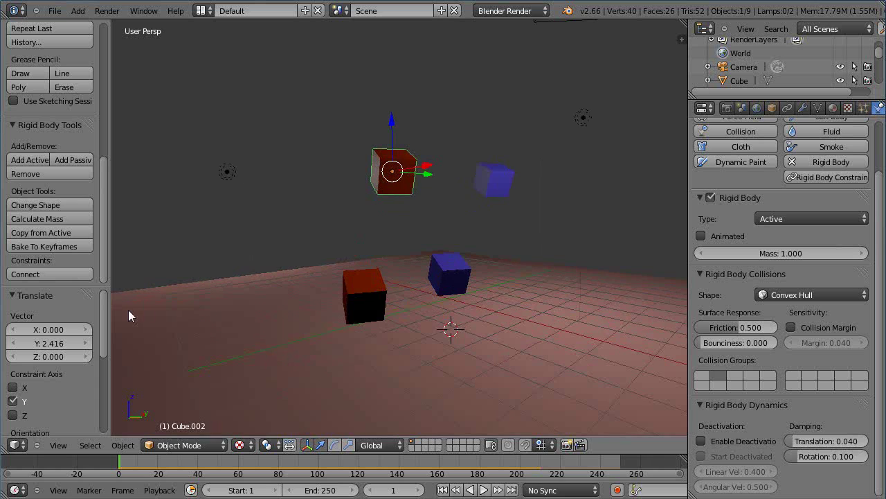
click(128, 310)
key(alt+a)
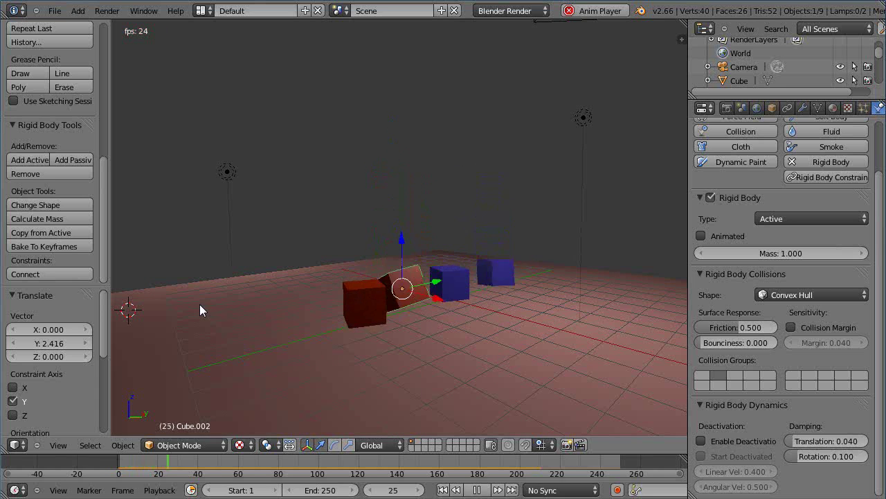
key(shift+a)
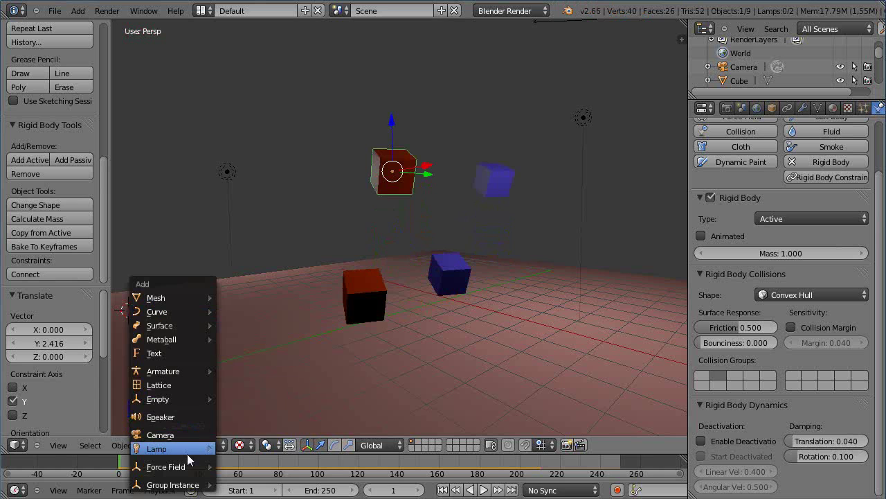
mouse_move(170, 466)
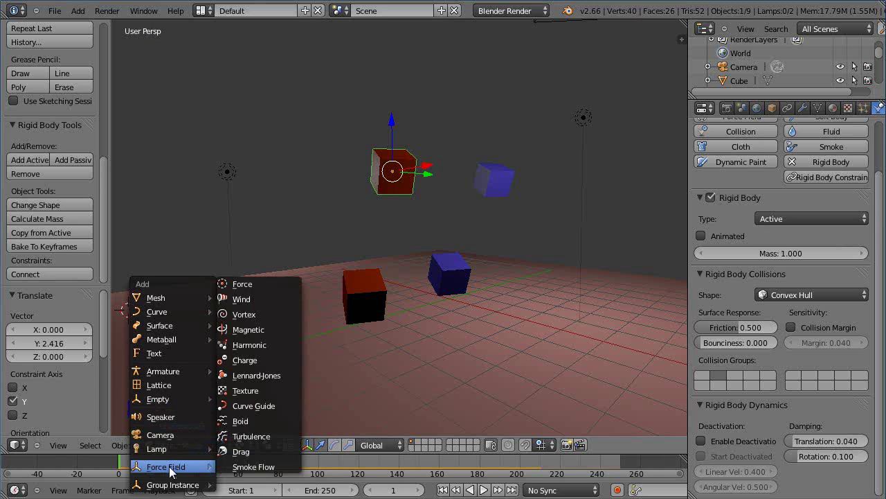
click(251, 299)
- Raise the wind field 1.264 units along Z and rotate it about -88.8° around X so it blows toward the cubes
middle_drag(317, 366, 276, 372)
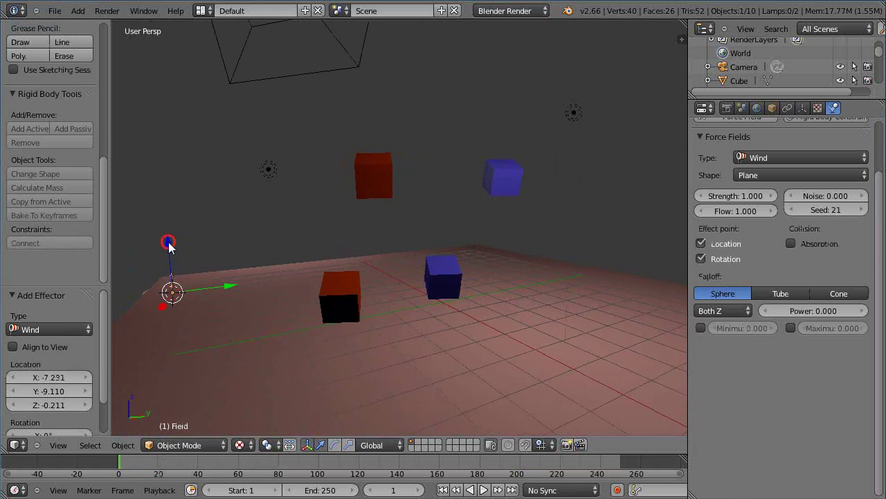
drag(168, 241, 171, 216)
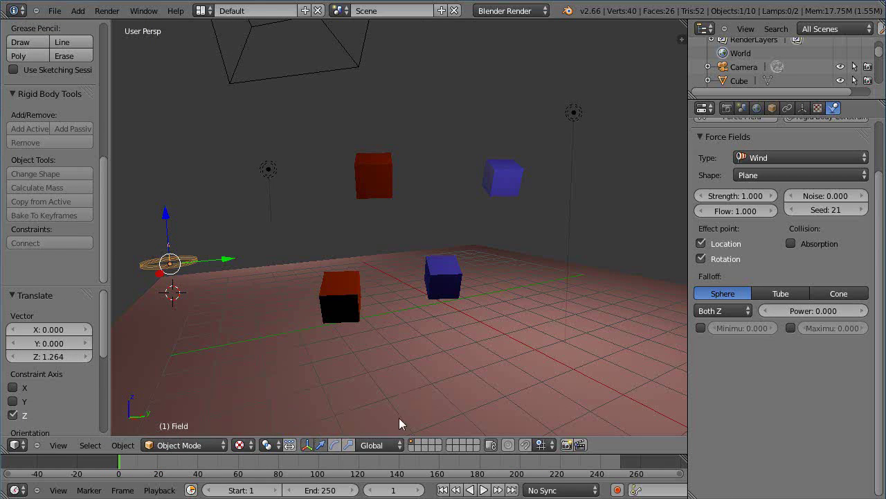
middle_drag(274, 284, 279, 281)
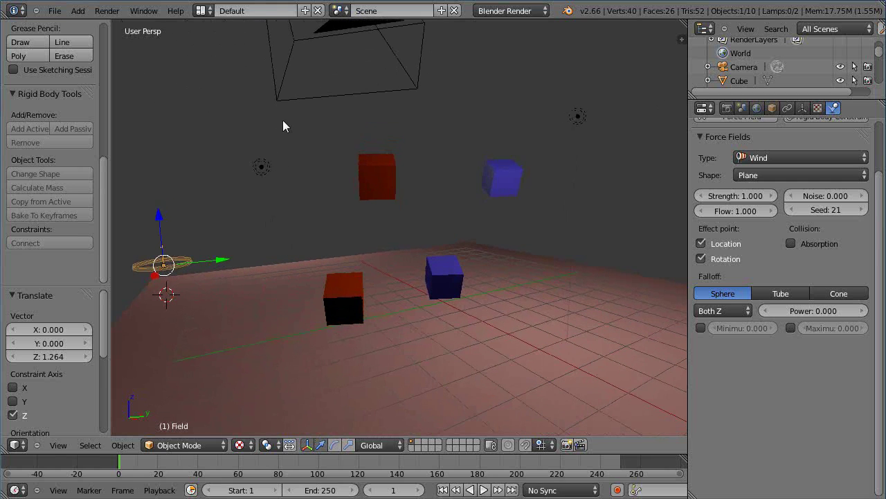
key(r)
key(x)
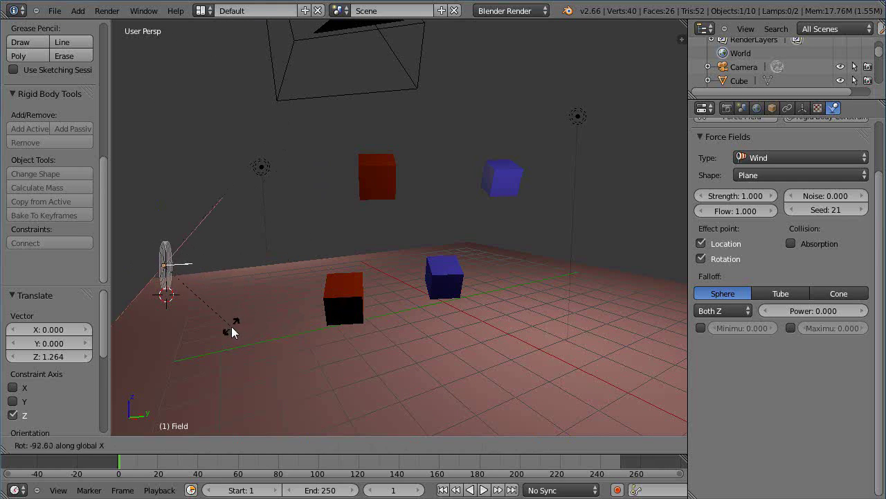
click(231, 326)
- Play the simulation with the wind strength at about 43.96, and raise the strength to about 168.68 during playback
scroll(837, 222, up, 3)
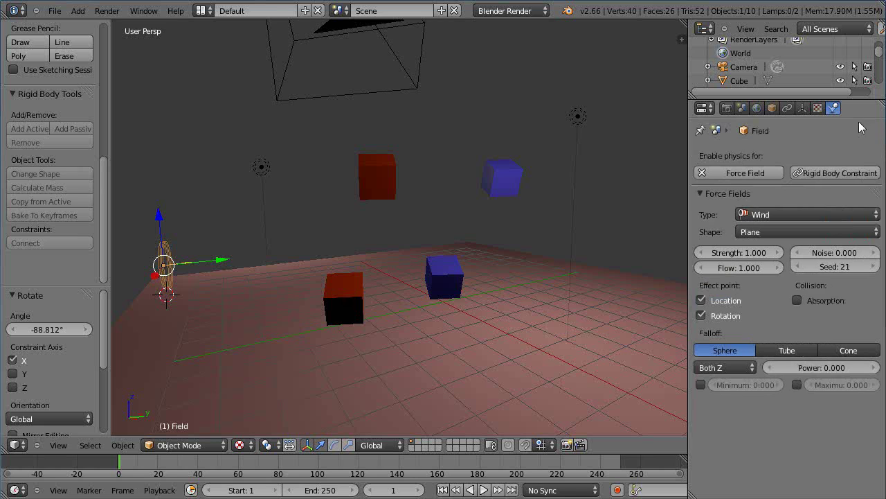
drag(725, 259, 747, 254)
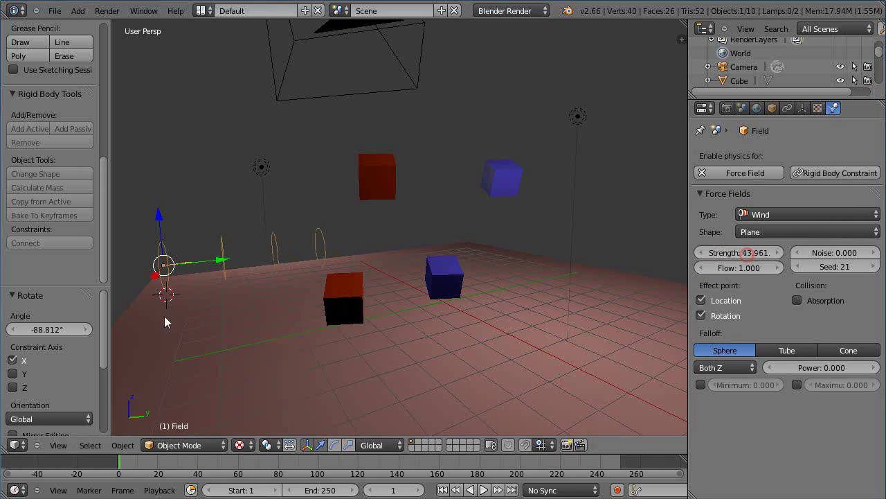
key(alt+a)
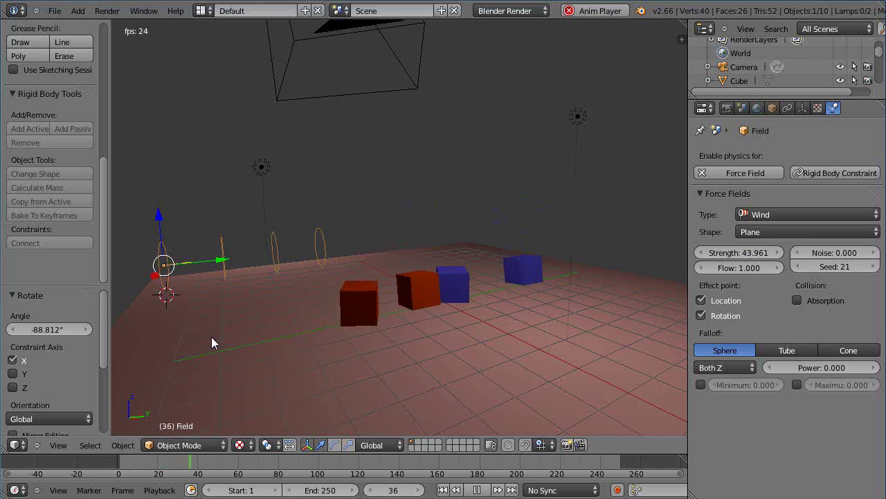
drag(734, 253, 777, 258)
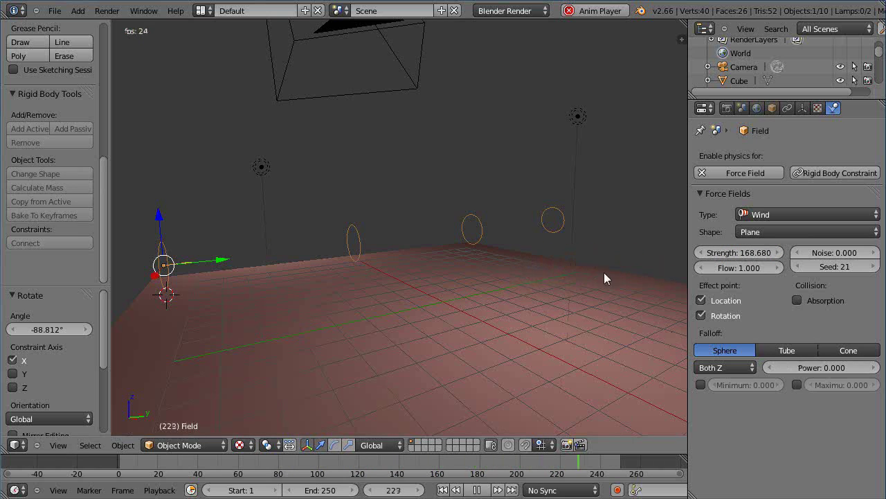
key(Escape)
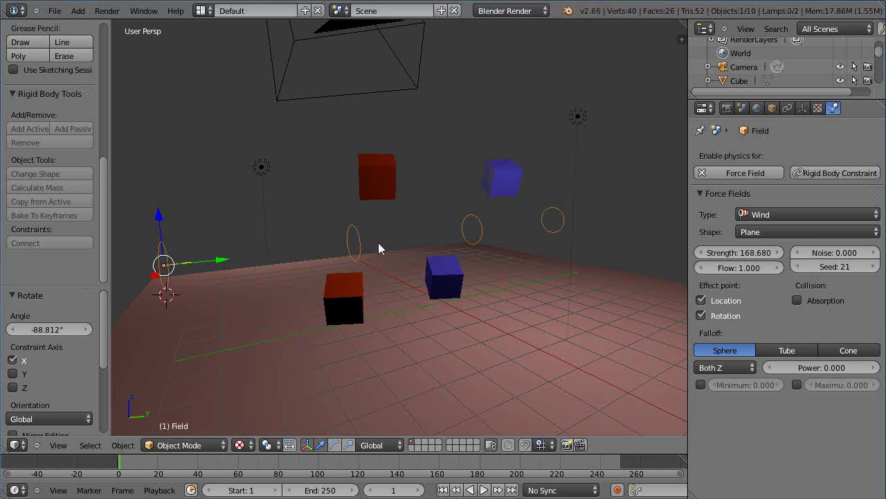
- Move the upper red cube about 2.332 units along Y toward the upper blue cube and play the simulation
right_click(376, 183)
key(g)
key(y)
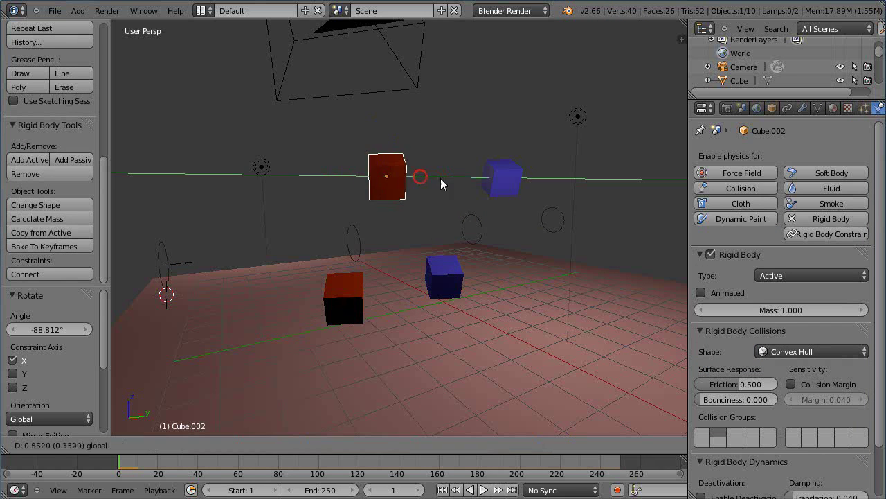
click(482, 187)
key(alt+a)
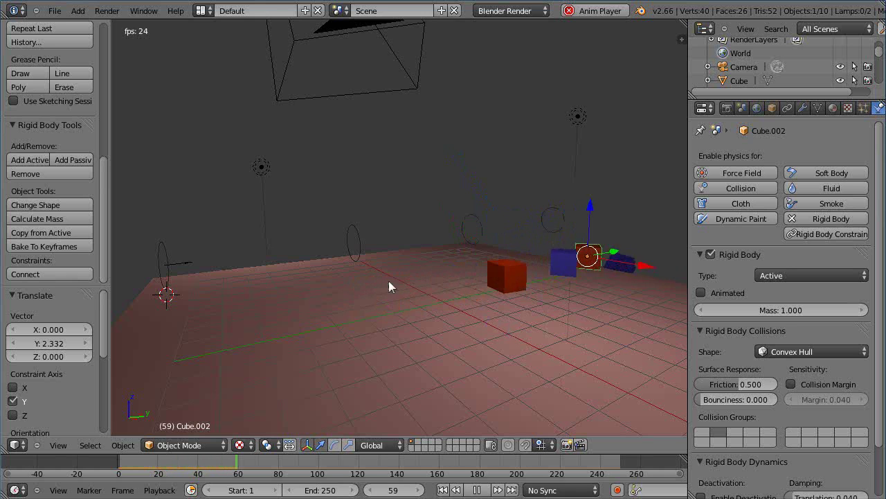
key(Escape)
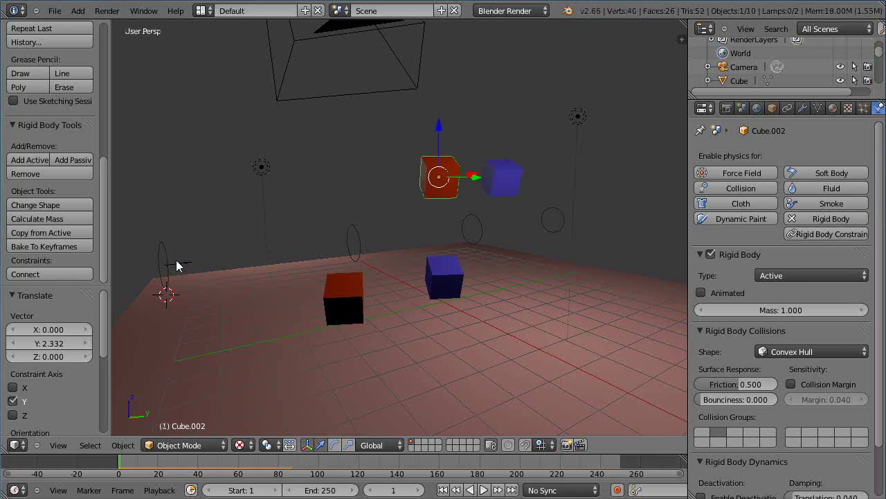
- Duplicate the wind field about 6.79 units along X and make the copy single-user, including object data, materials and textures
right_click(176, 265)
middle_drag(417, 295, 409, 305)
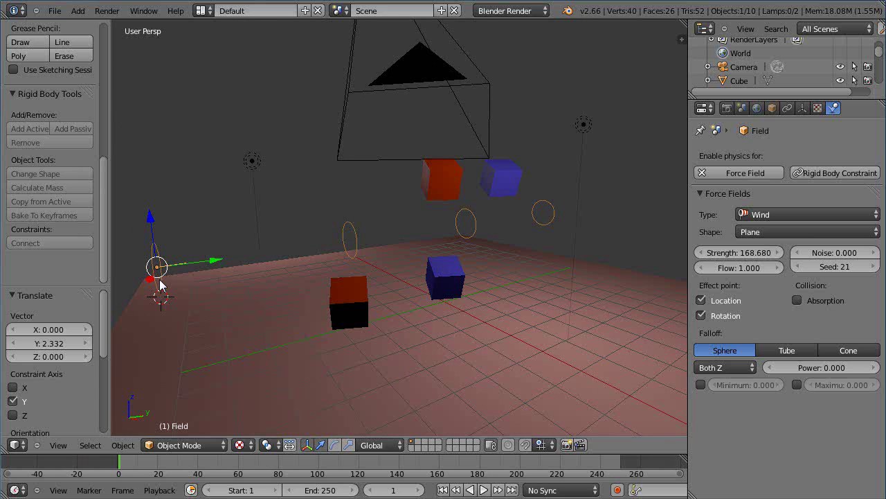
key(shift+d)
key(x)
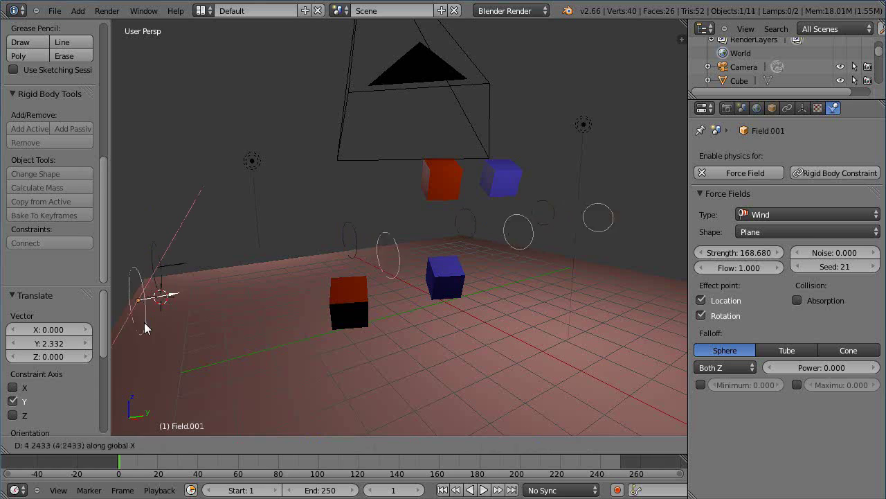
click(144, 355)
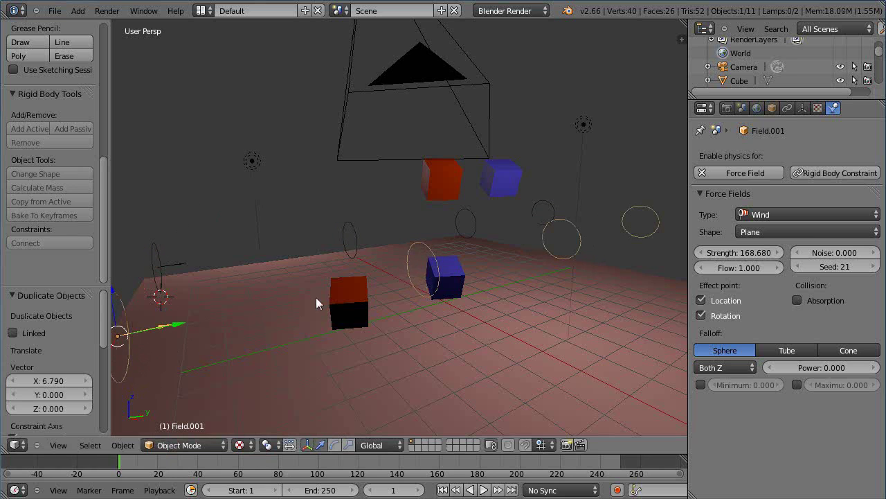
key(u)
click(336, 295)
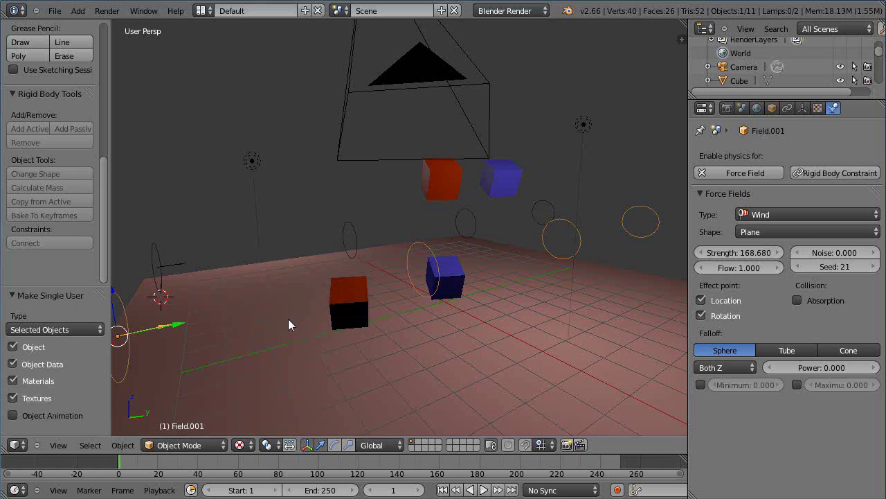
- Move the duplicated wind field and both blue cubes to layer 2
scroll(288, 319, down, 2)
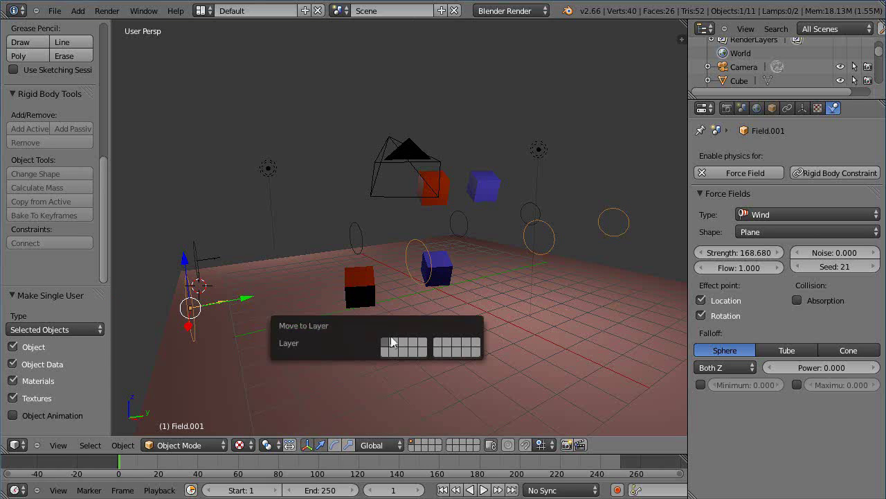
click(392, 342)
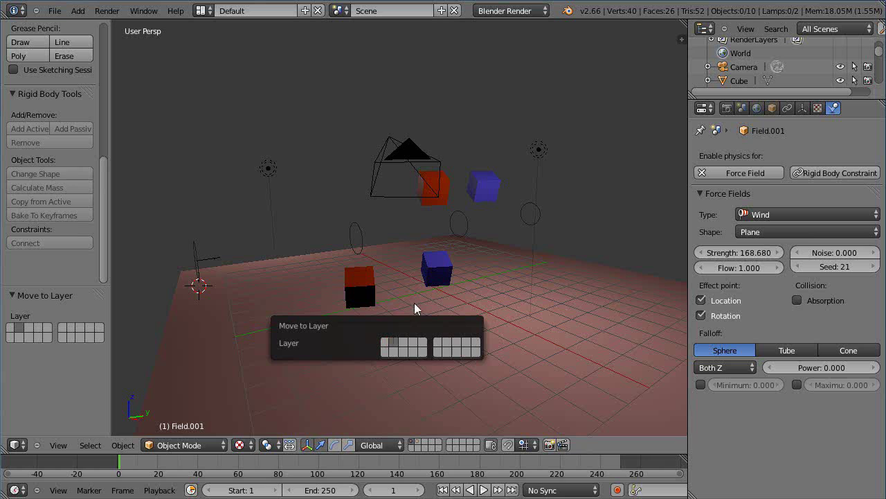
right_click(483, 186)
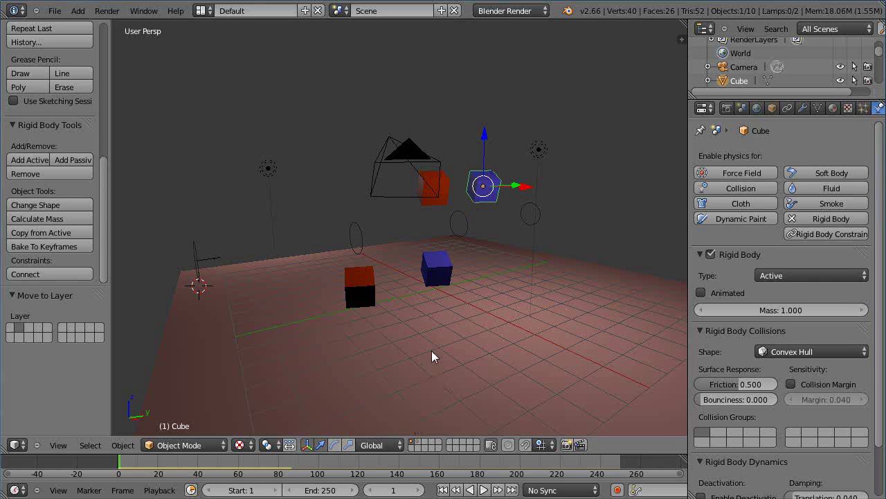
key(m)
click(547, 378)
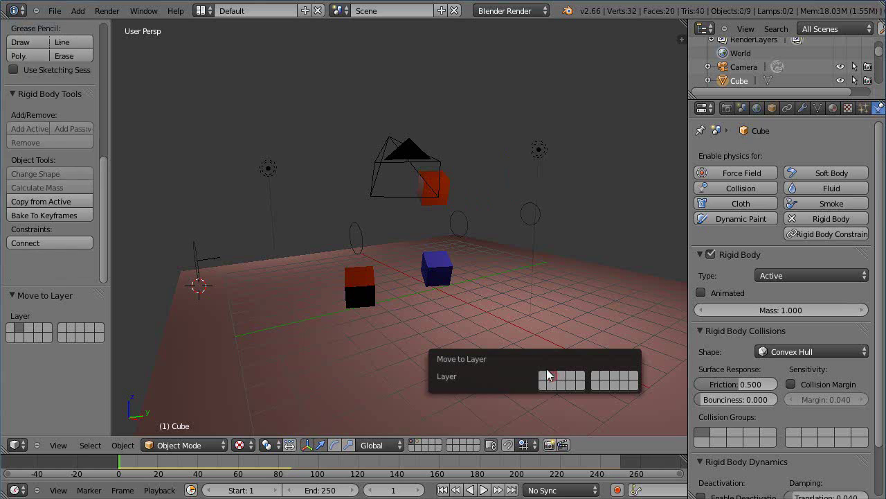
right_click(445, 275)
key(m)
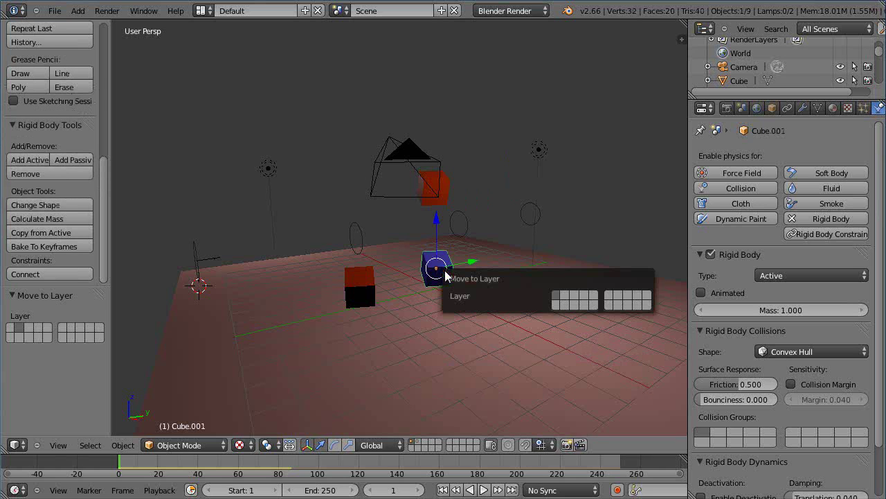
click(564, 296)
- Show layer 2 together with layer 1 and select the duplicated wind field
right_click(199, 290)
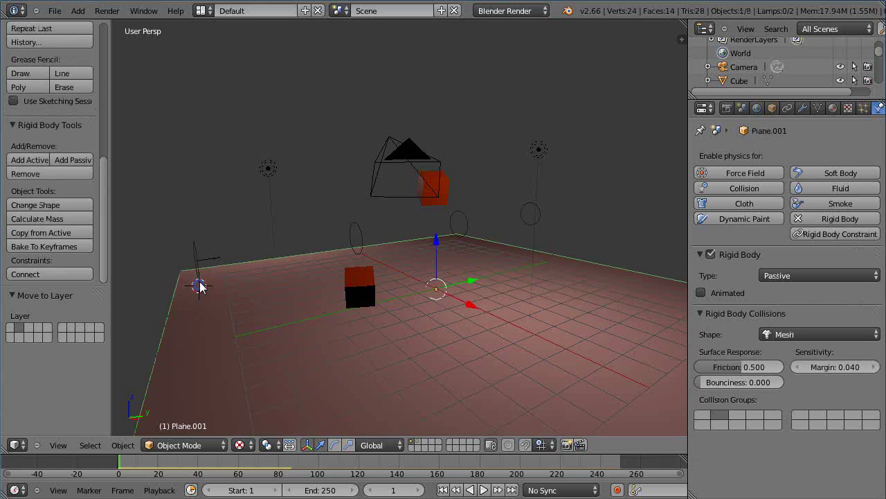
right_click(198, 287)
scroll(221, 334, down, 3)
scroll(221, 334, up, 3)
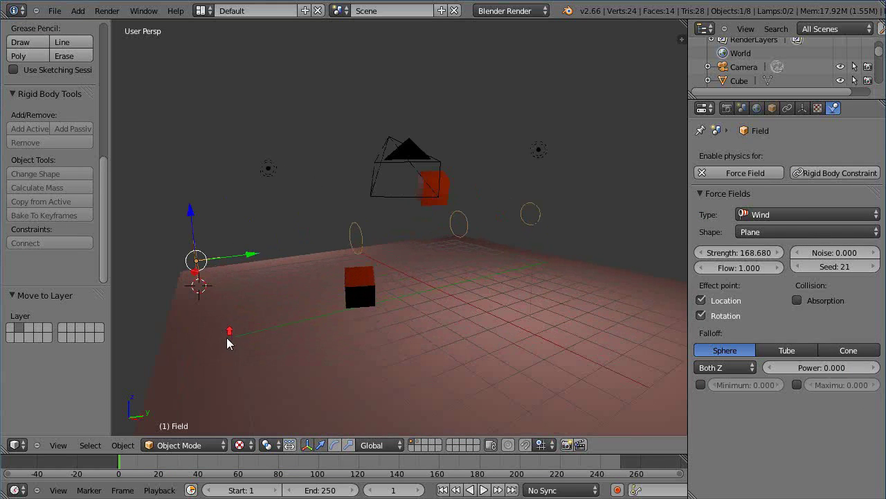
shift+click(419, 441)
middle_drag(378, 386, 374, 389)
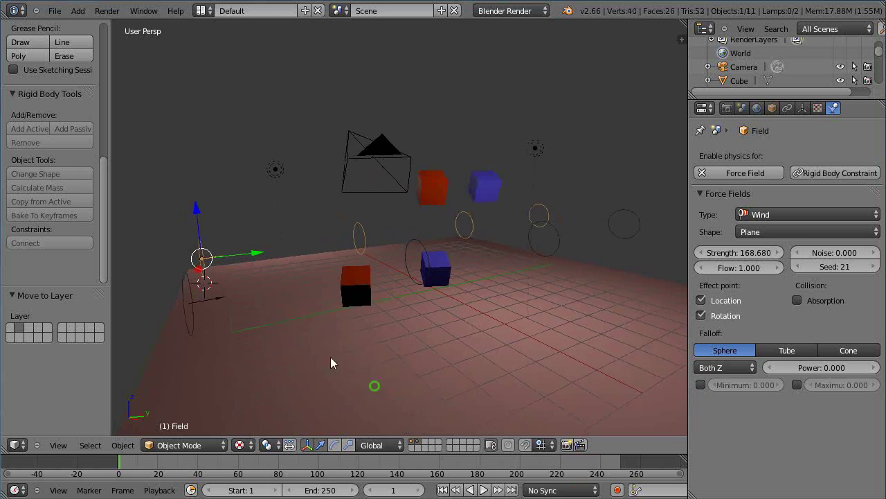
right_click(194, 294)
key(r)
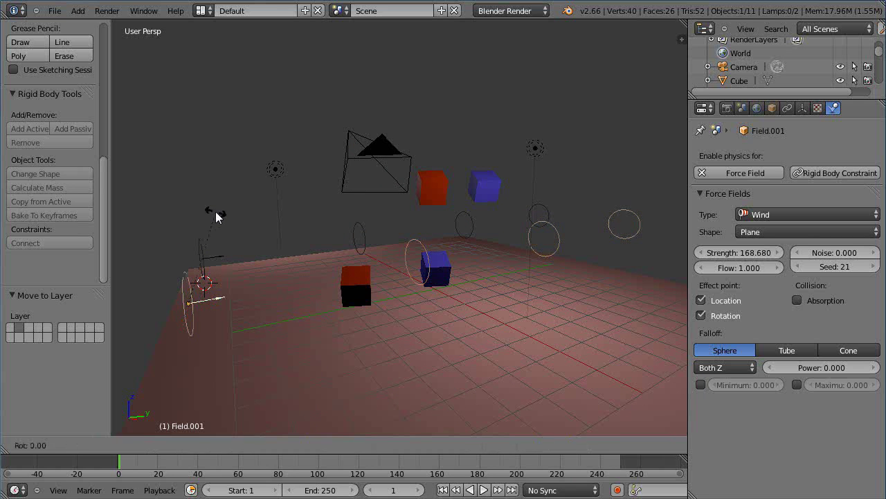
key(z)
click(260, 274)
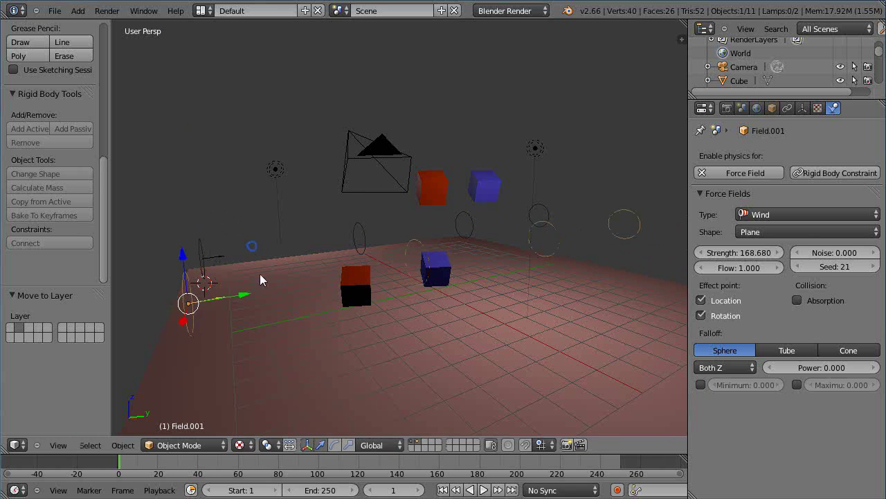
- Rotate the duplicated wind field about -41.86° around the Z axis
middle_drag(259, 273, 282, 310)
key(r)
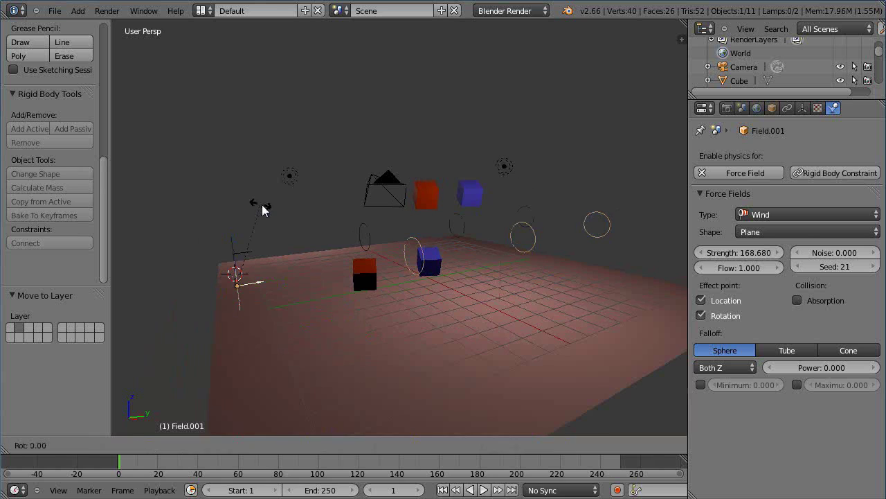
key(z)
click(294, 254)
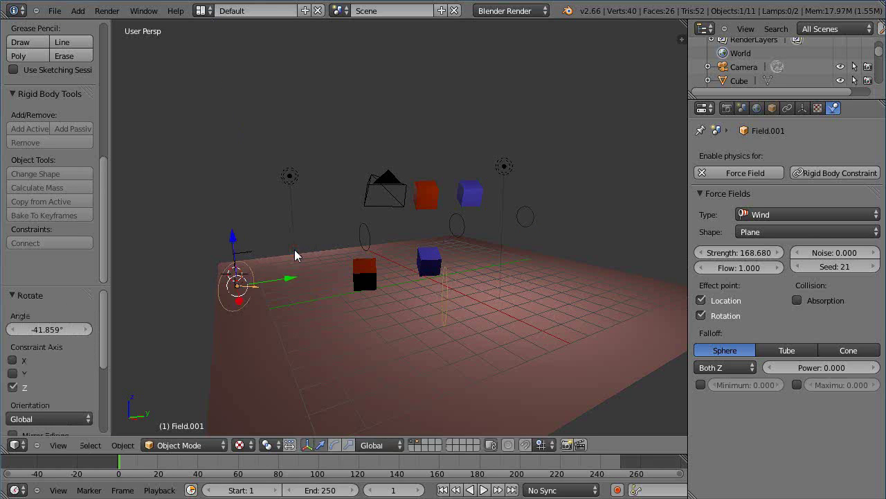
- Play the simulation with both wind fields and maximize the 3D view to watch how the cubes move
middle_drag(307, 273, 306, 274)
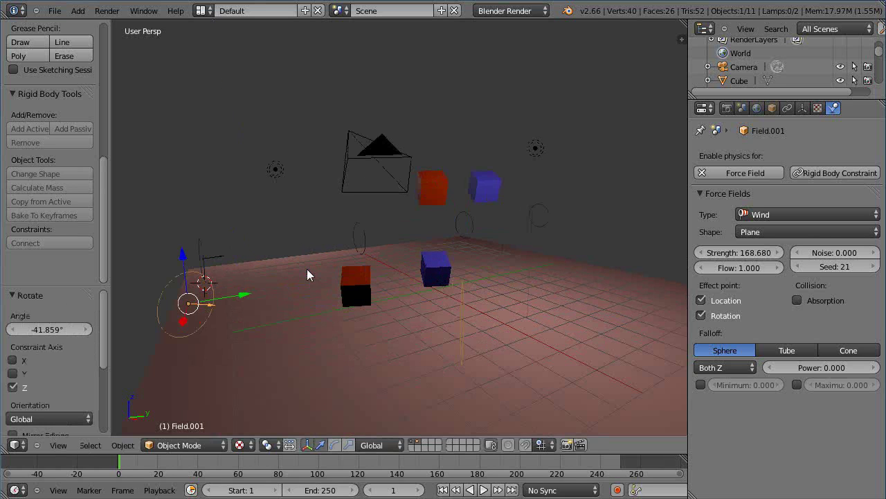
key(alt+a)
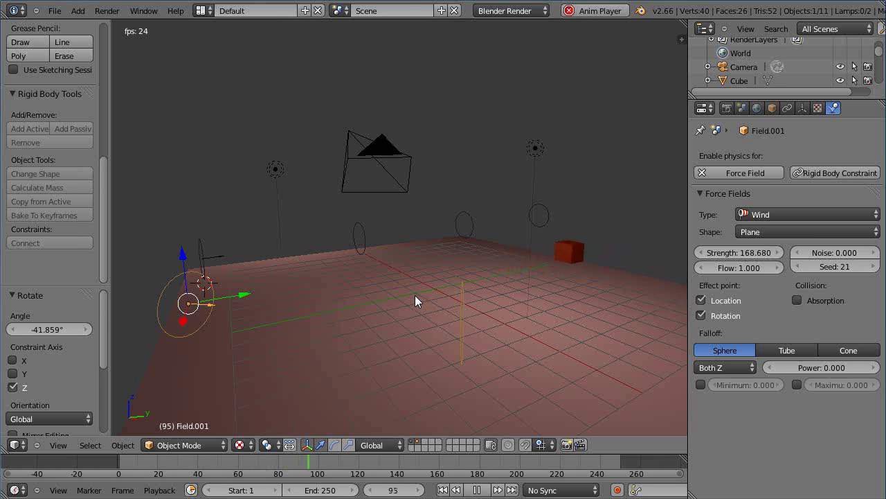
key(ctrl+Up)
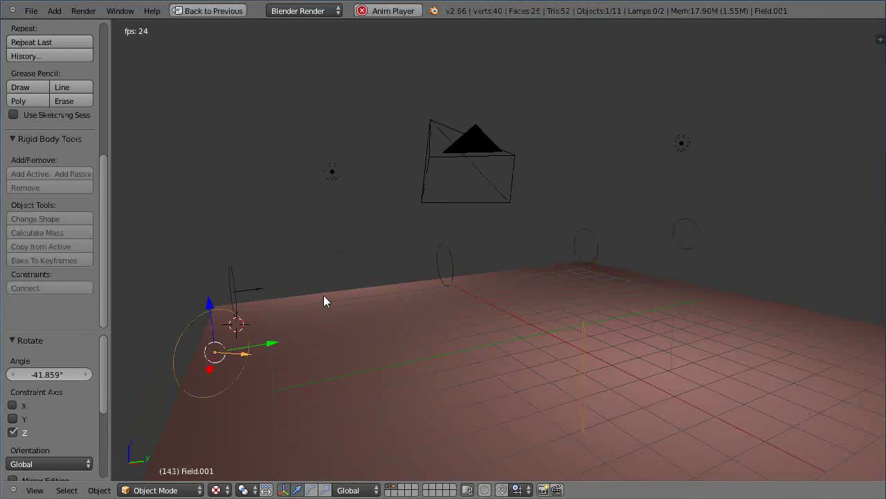
- Hide the tool shelf in the 3D view and stop the running simulation, returning to its first frame
key(t)
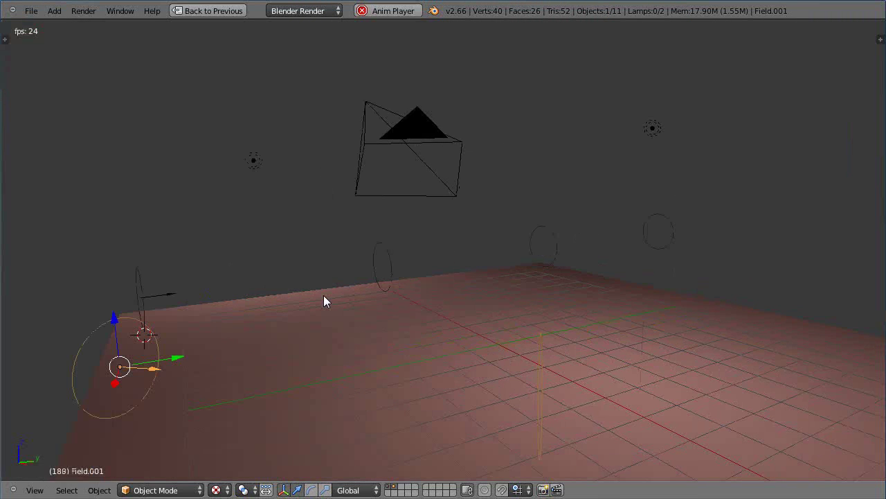
scroll(325, 308, down, 3)
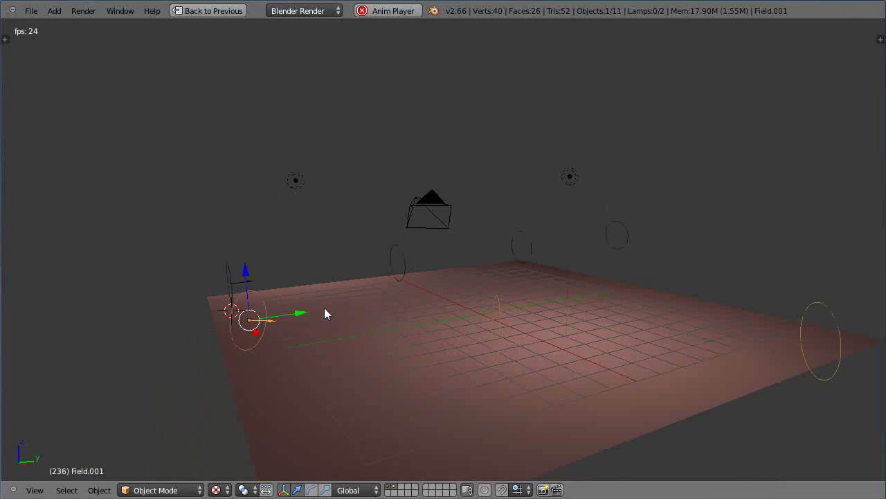
key(Escape)
- Replay the simulation from the start, watch from several angles how the winds move the red and blue cubes, and stop playback
key(alt+a)
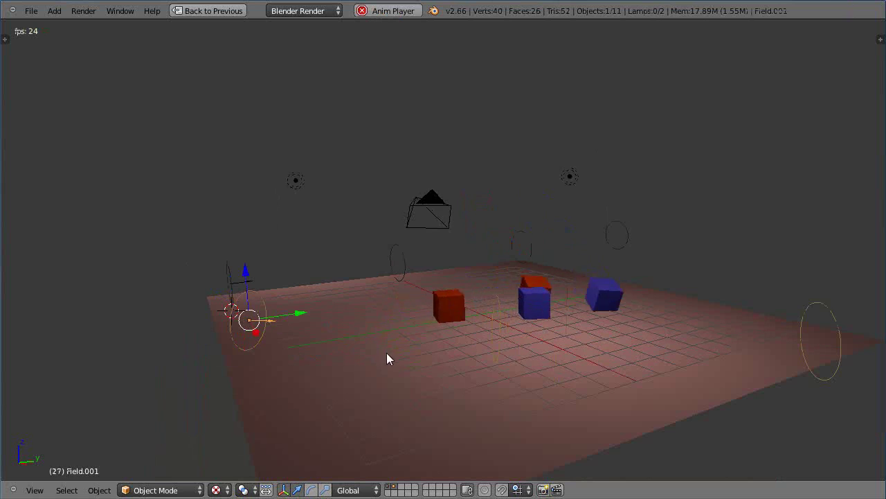
middle_drag(386, 353, 485, 356)
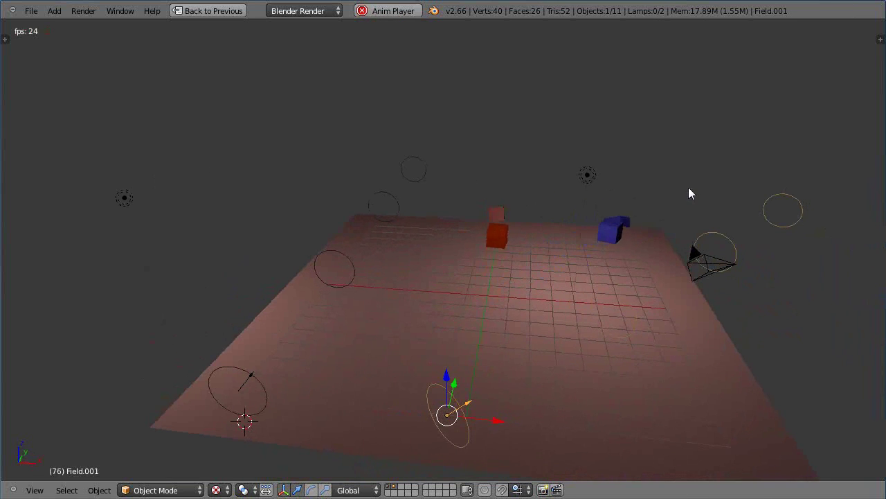
middle_drag(568, 375, 435, 381)
key(Escape)
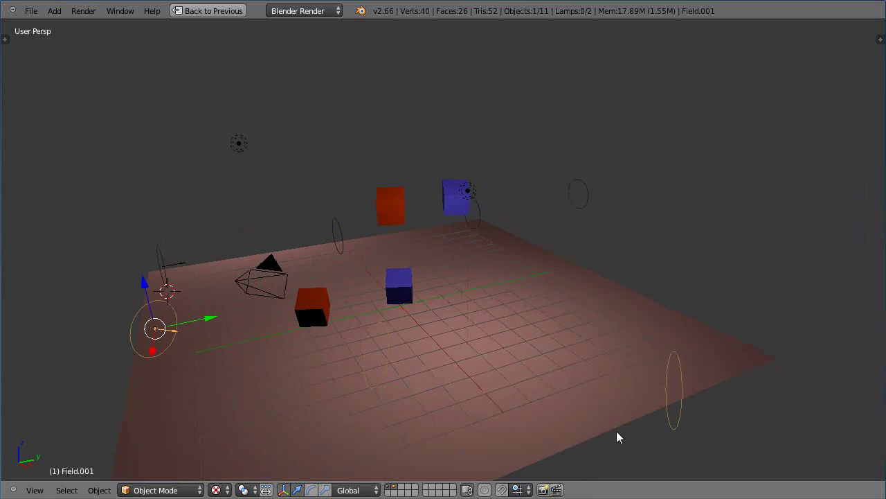
middle_drag(618, 437, 622, 432)
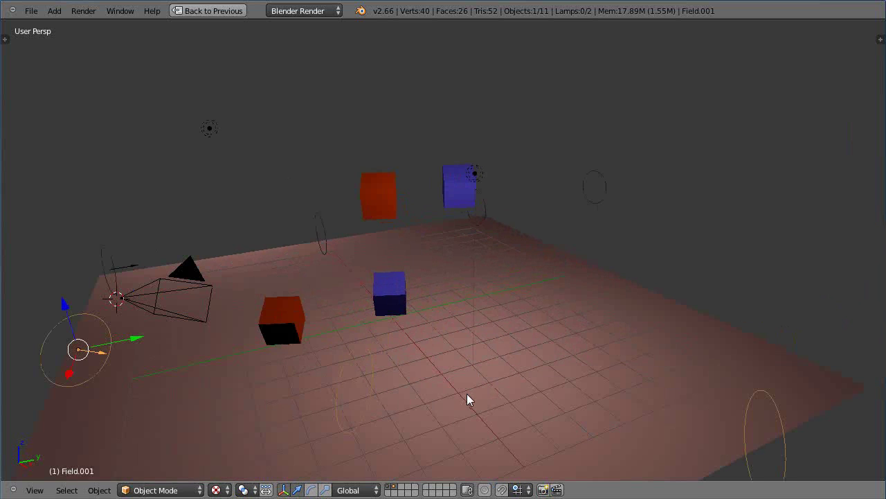